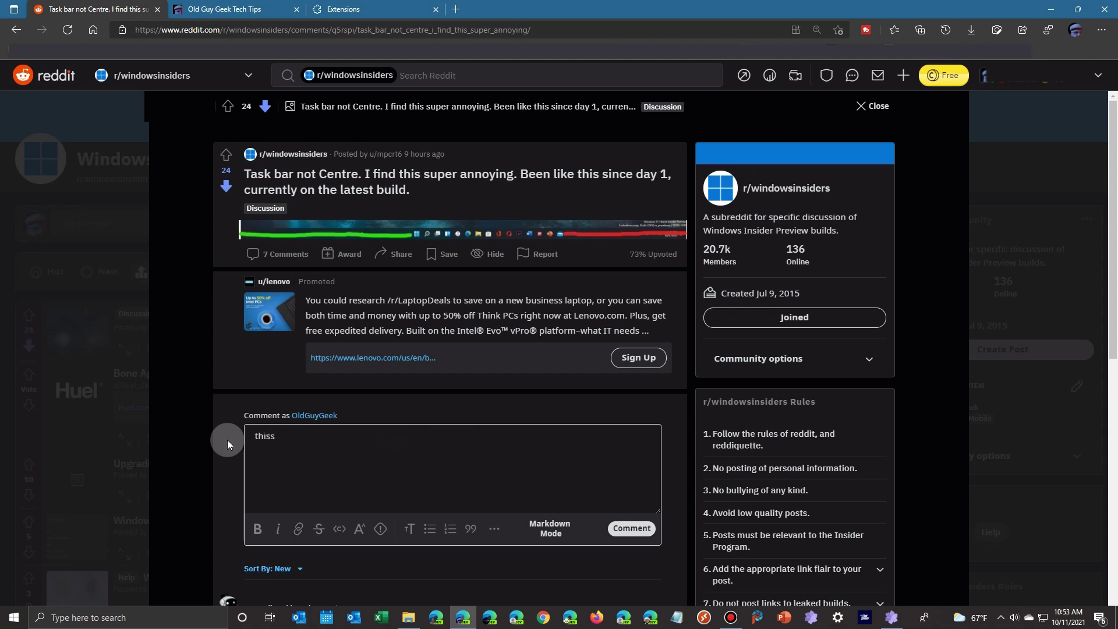
text(isntt the day)
text(se tha)
text(ts )
text(I want)
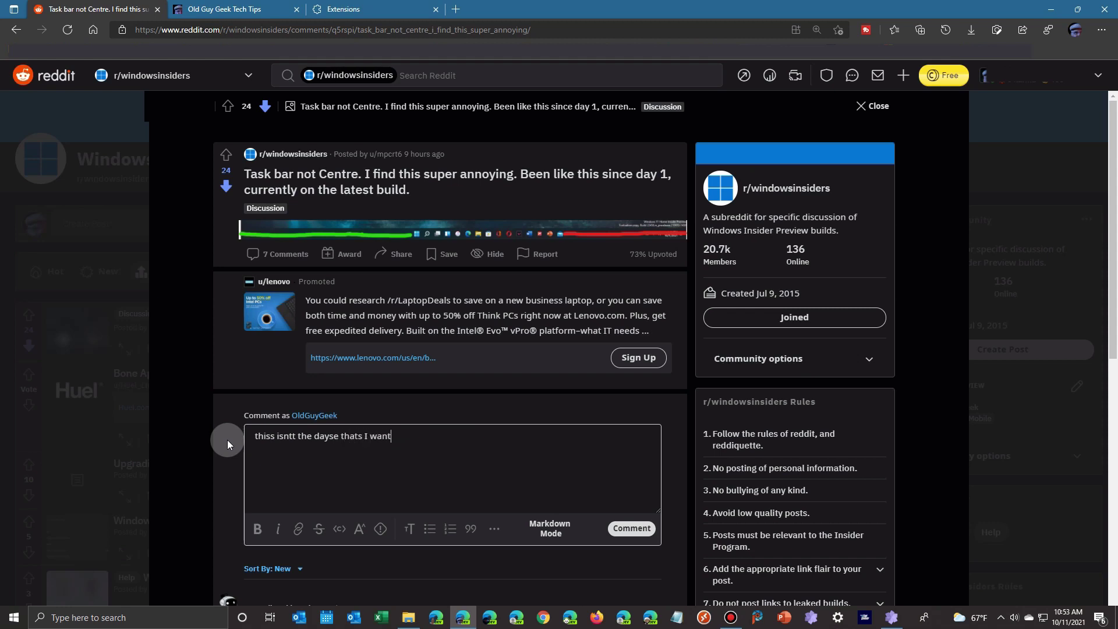
text(tted )
text( go)
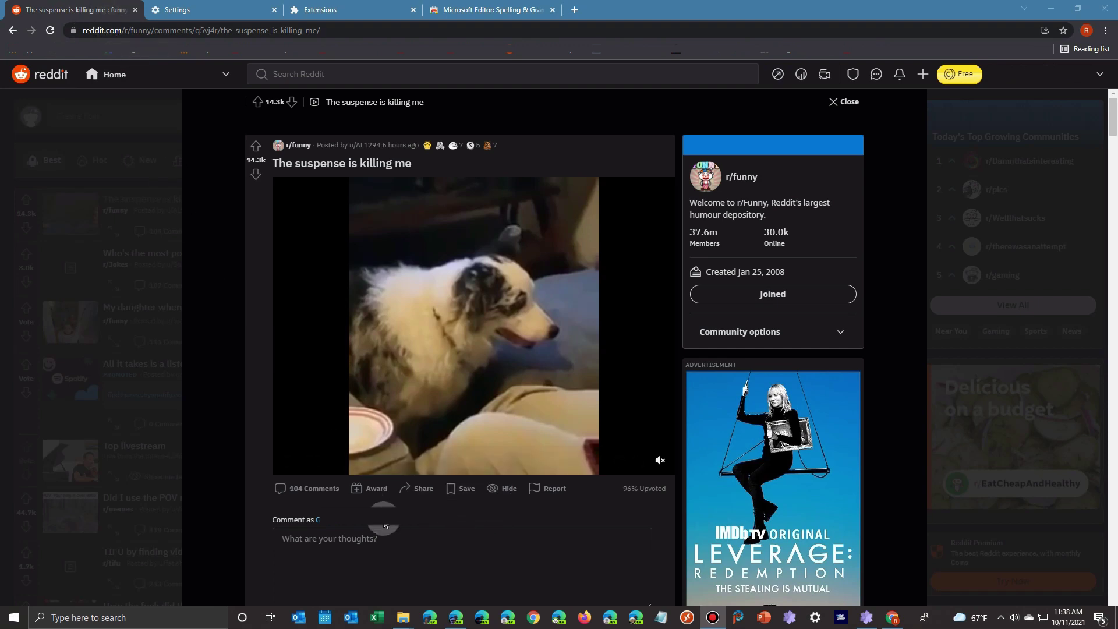
Draft the misspelled comment and view the browser's spelling suggestions for 'thatss' without applying any.
click(360, 549)
text(tha)
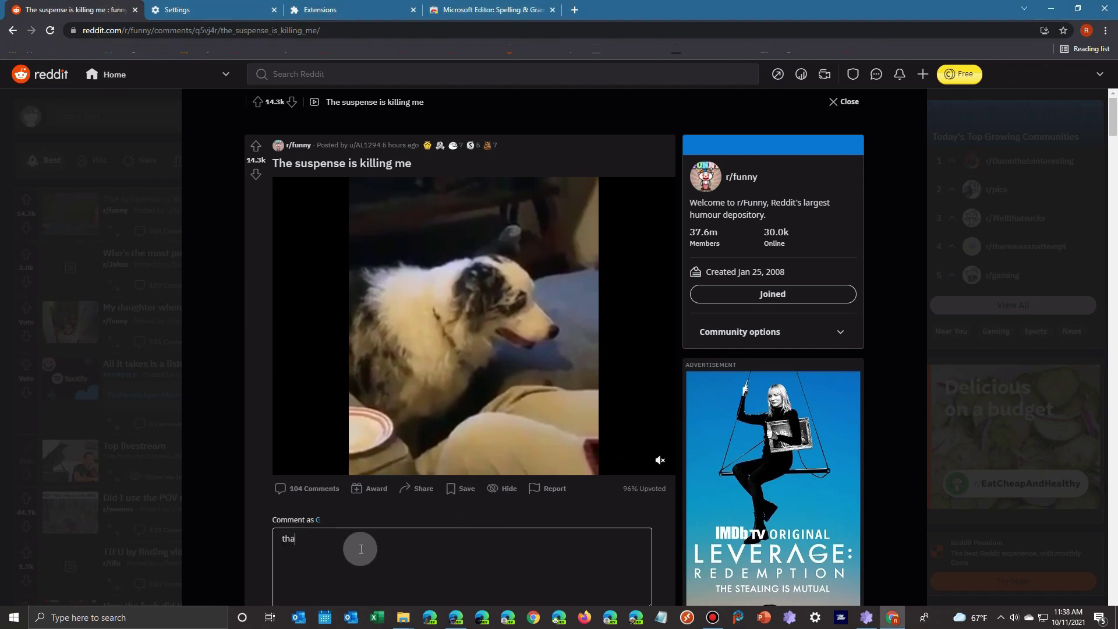
text(tss not whatt I wantted to do todays good good)
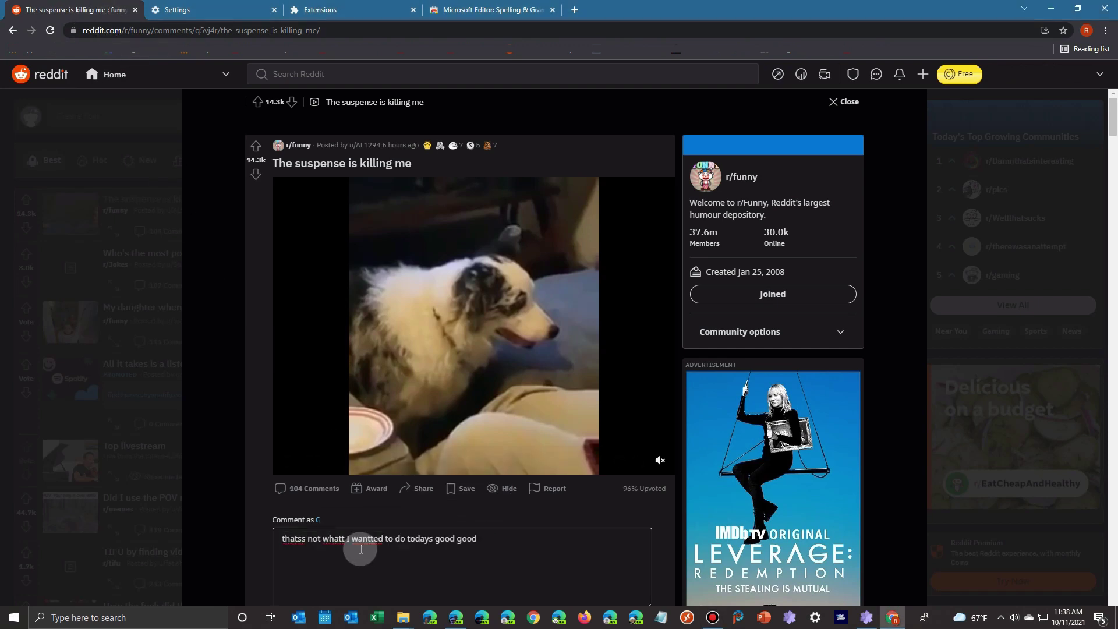
right_click(294, 540)
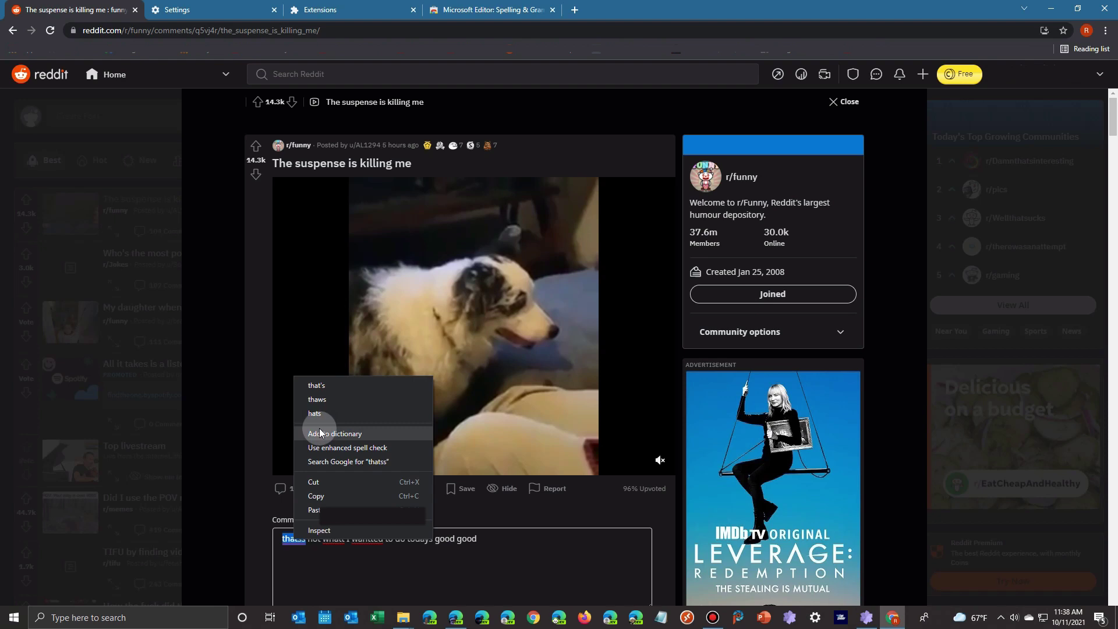
click(341, 563)
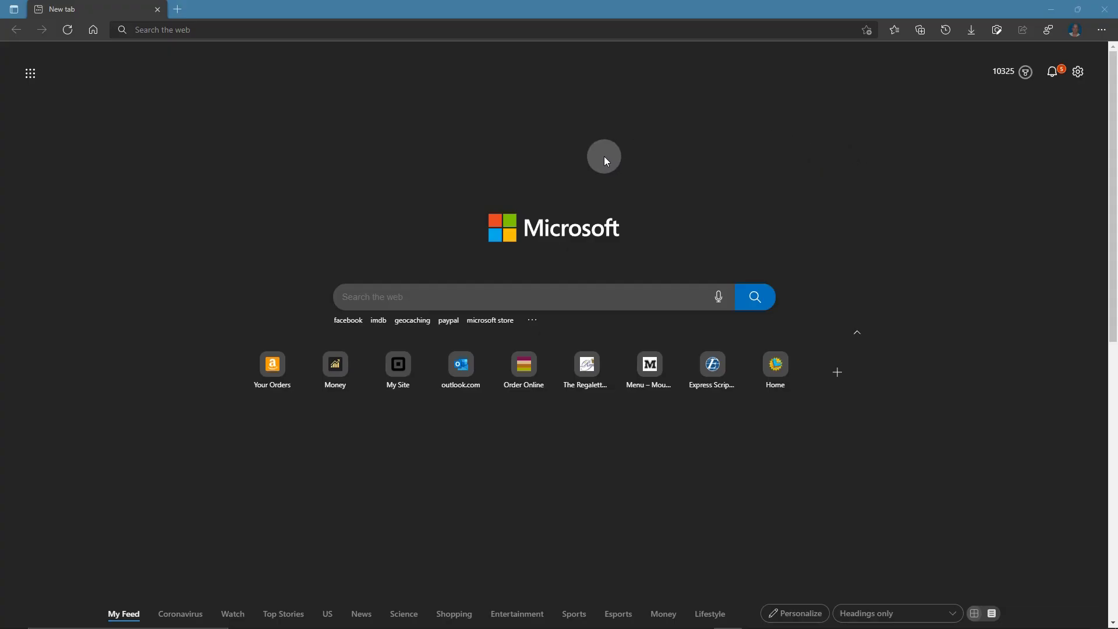
Reach the Edge Add-ons store from the Settings and more menu via the Extensions page.
click(1101, 29)
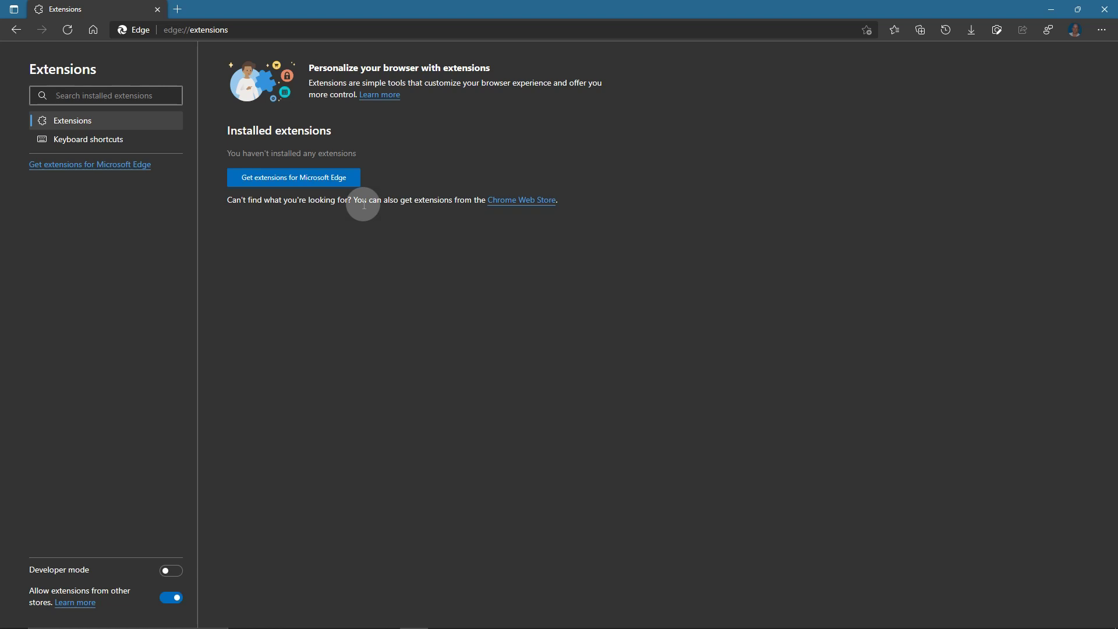
click(295, 178)
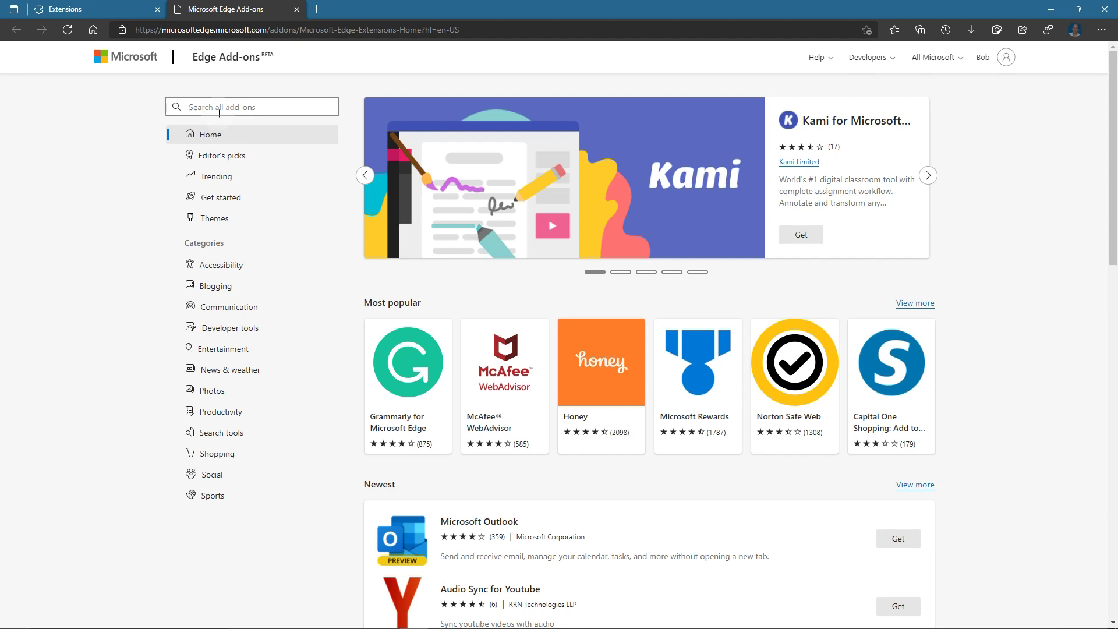
text(editor)
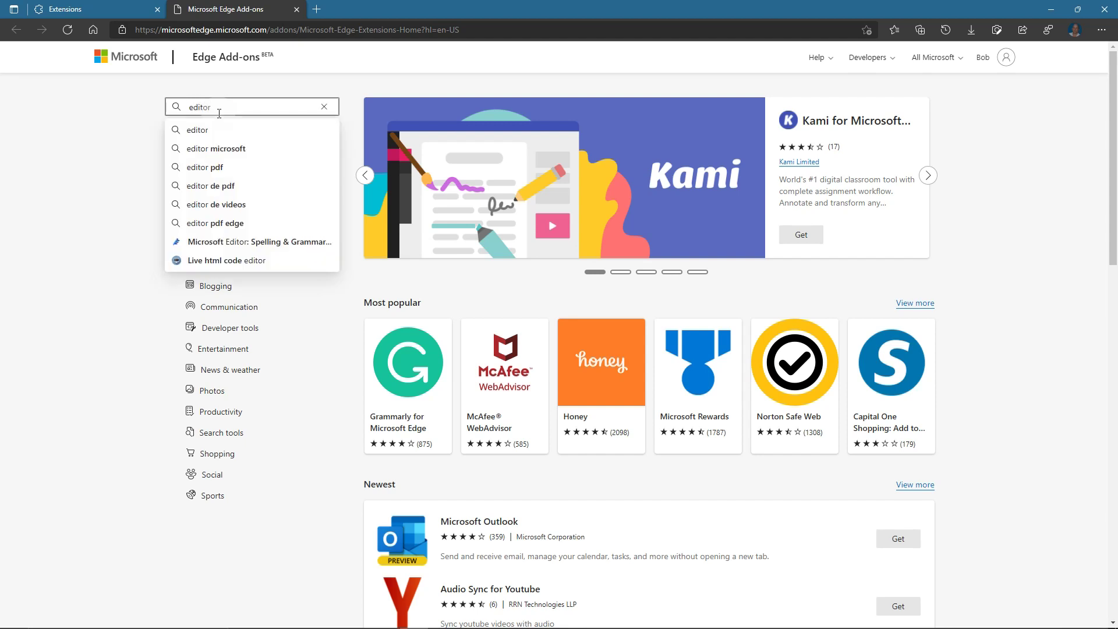
Search 'editor microsoft' and add the Microsoft Editor: Spelling & Grammar Checker extension.
click(219, 148)
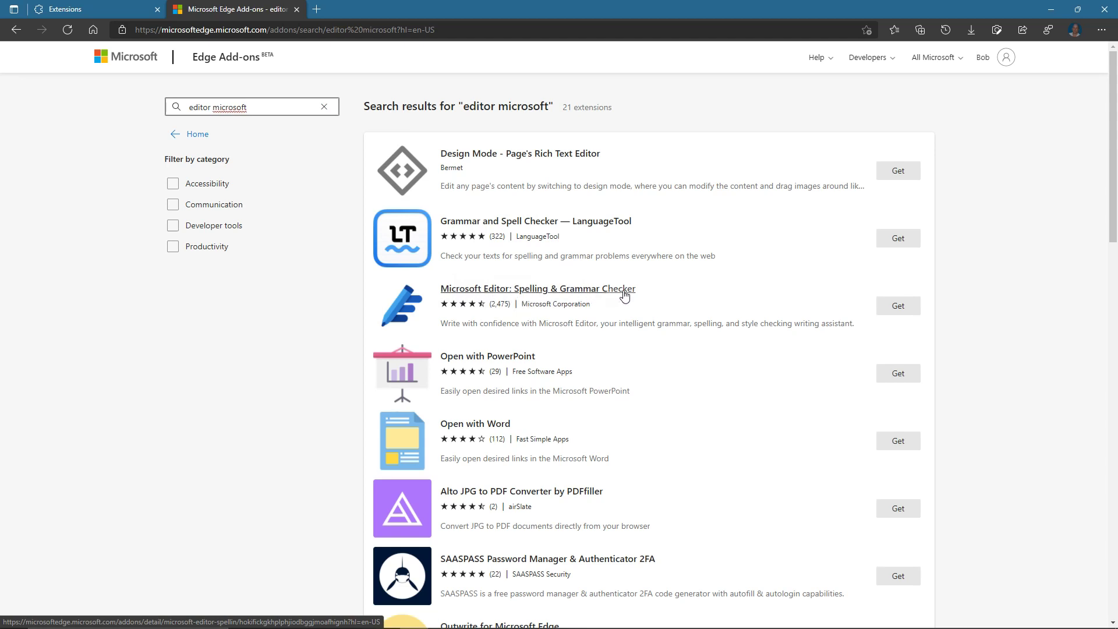
click(898, 306)
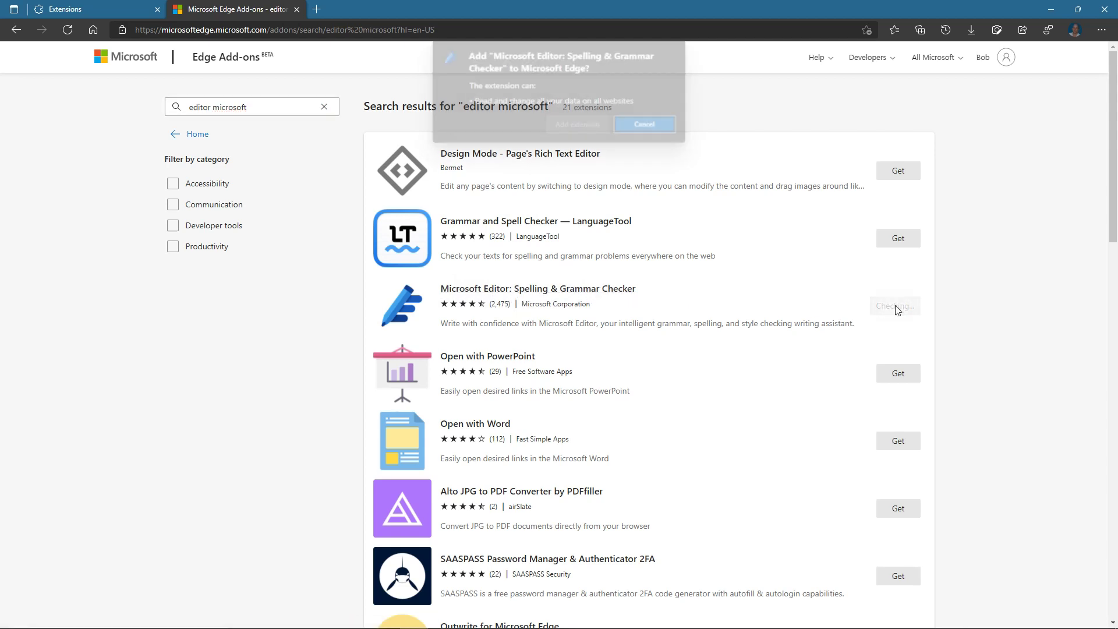
click(649, 122)
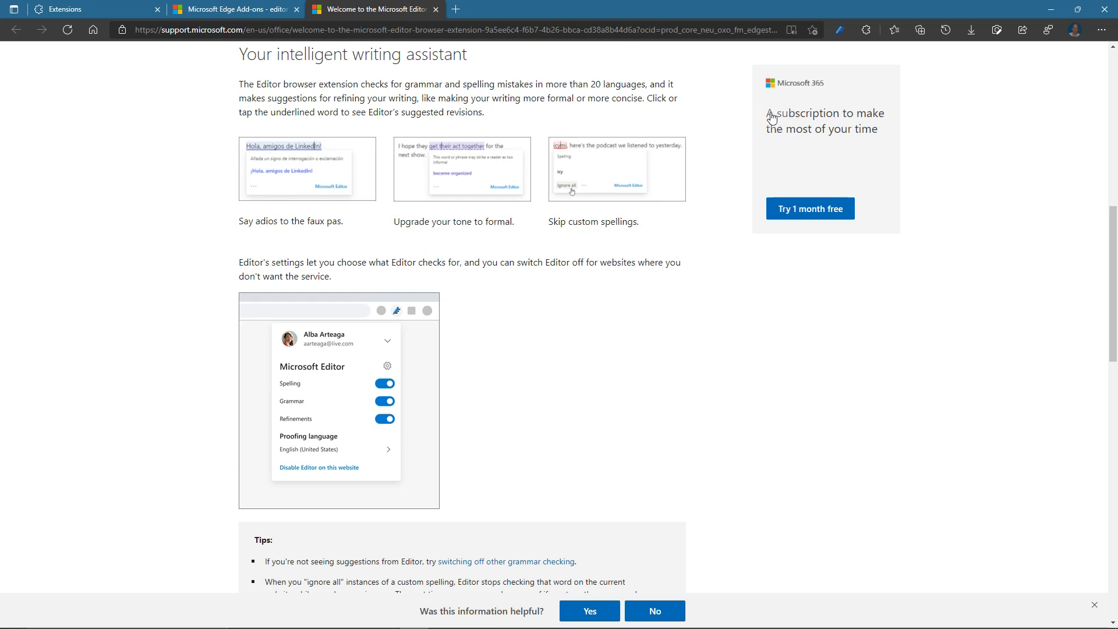
scroll(420, 339, down, 3)
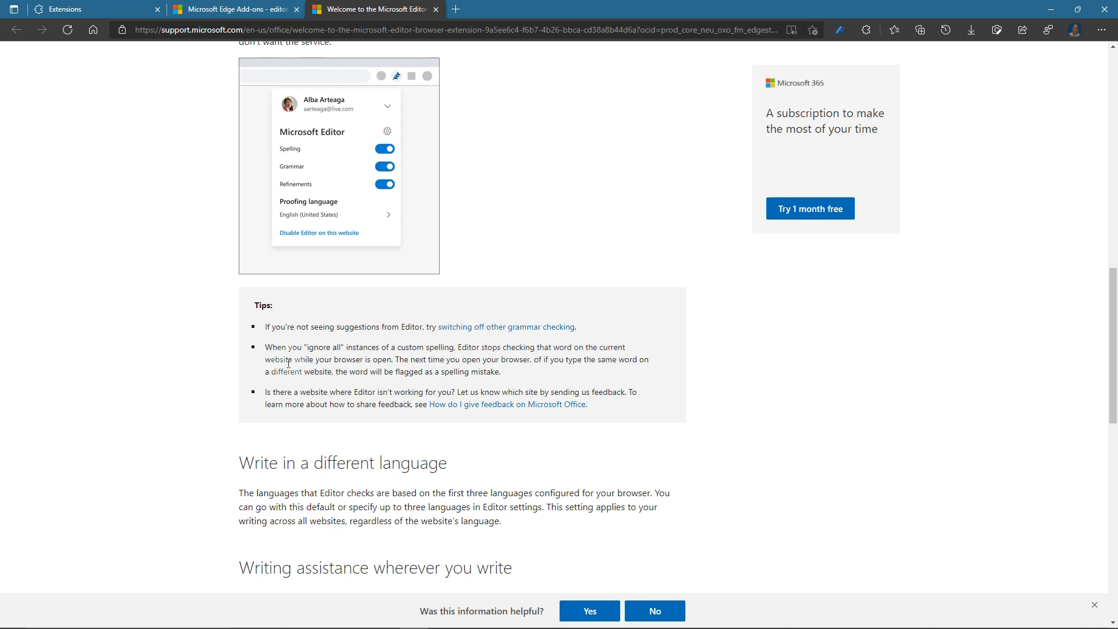
Highlight the 'ignore all' tip and the sentence about words flagged again on the welcome page.
drag(281, 360, 394, 361)
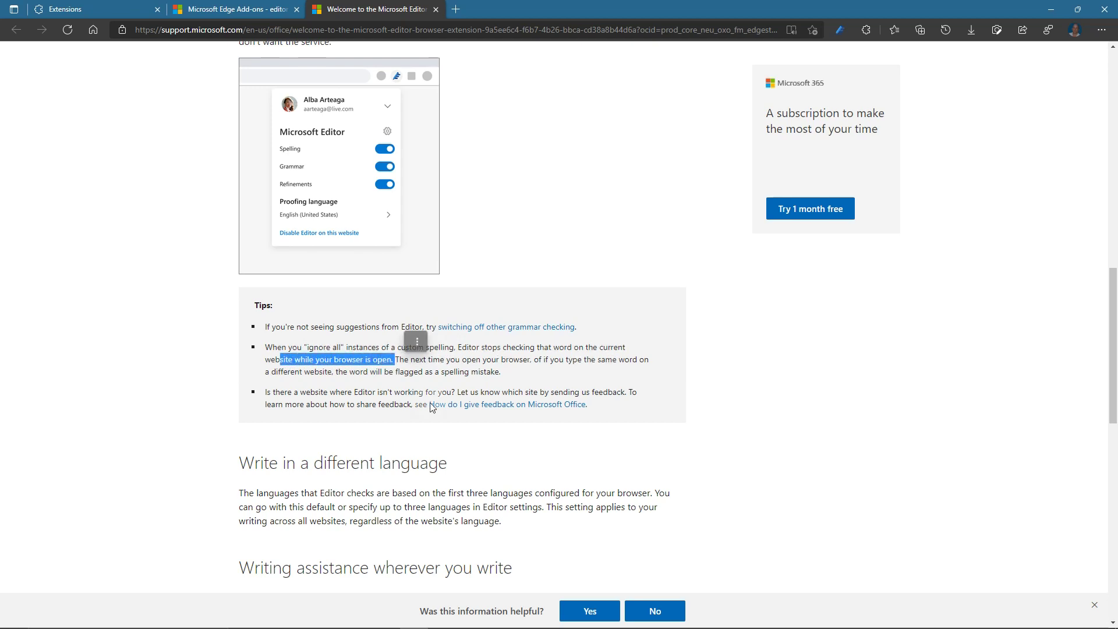
click(502, 358)
drag(411, 359, 539, 372)
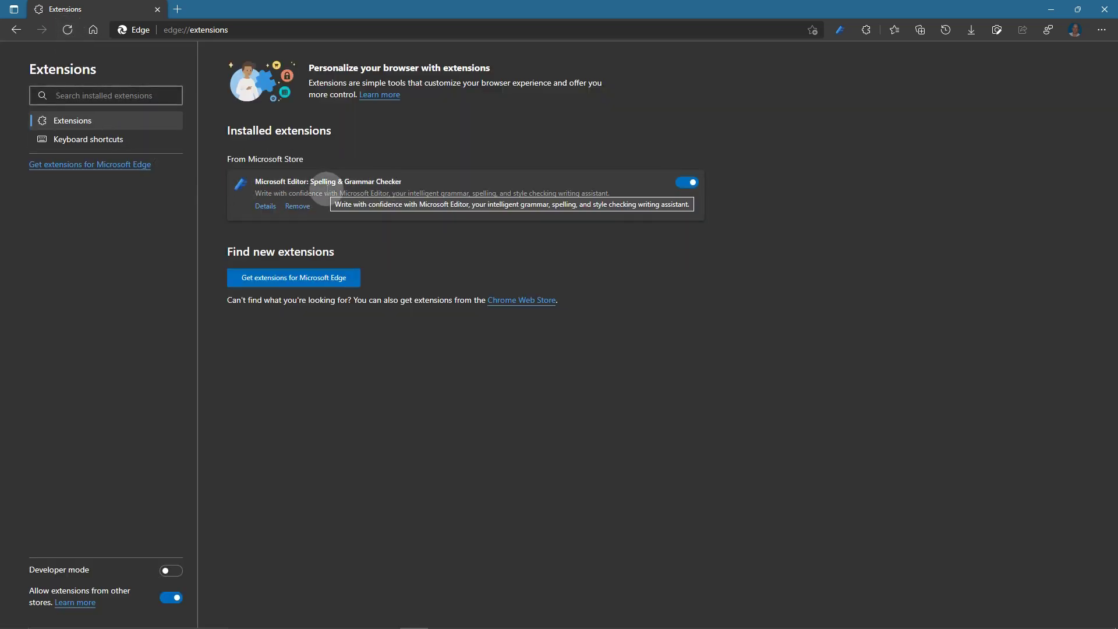
View Microsoft Editor's details and permissions note, leaving Site access at 'On all sites'.
click(265, 207)
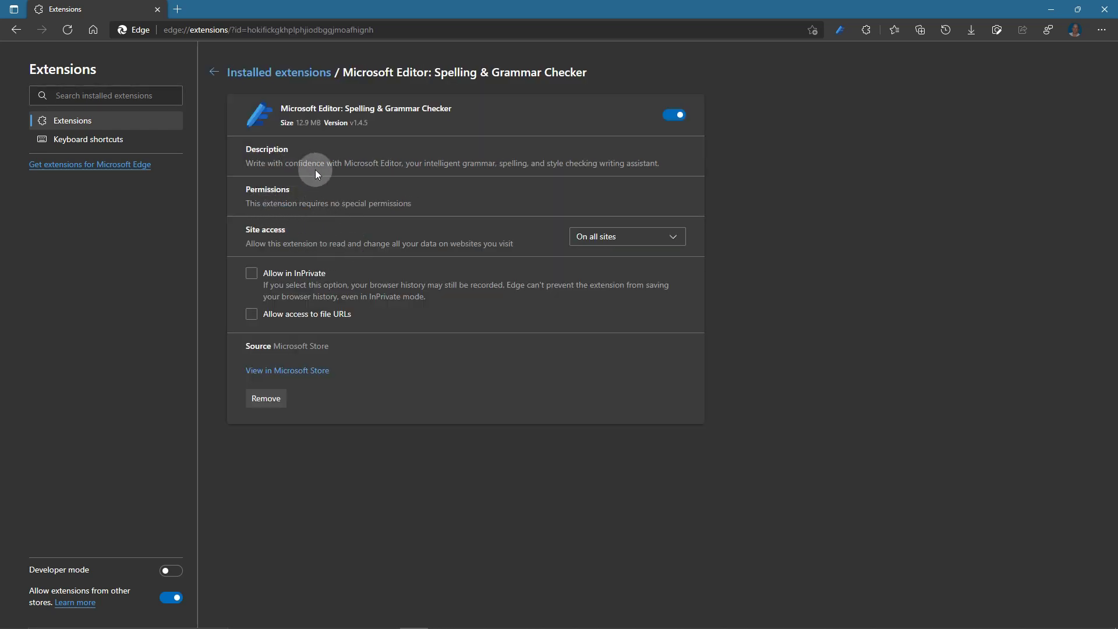
drag(253, 203, 424, 214)
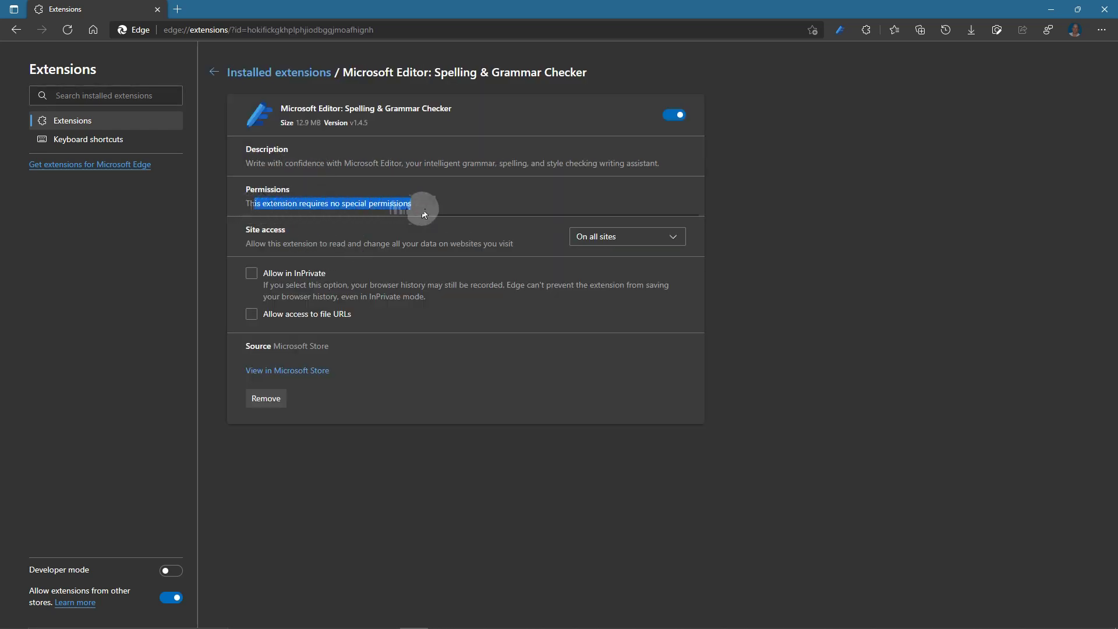
click(622, 238)
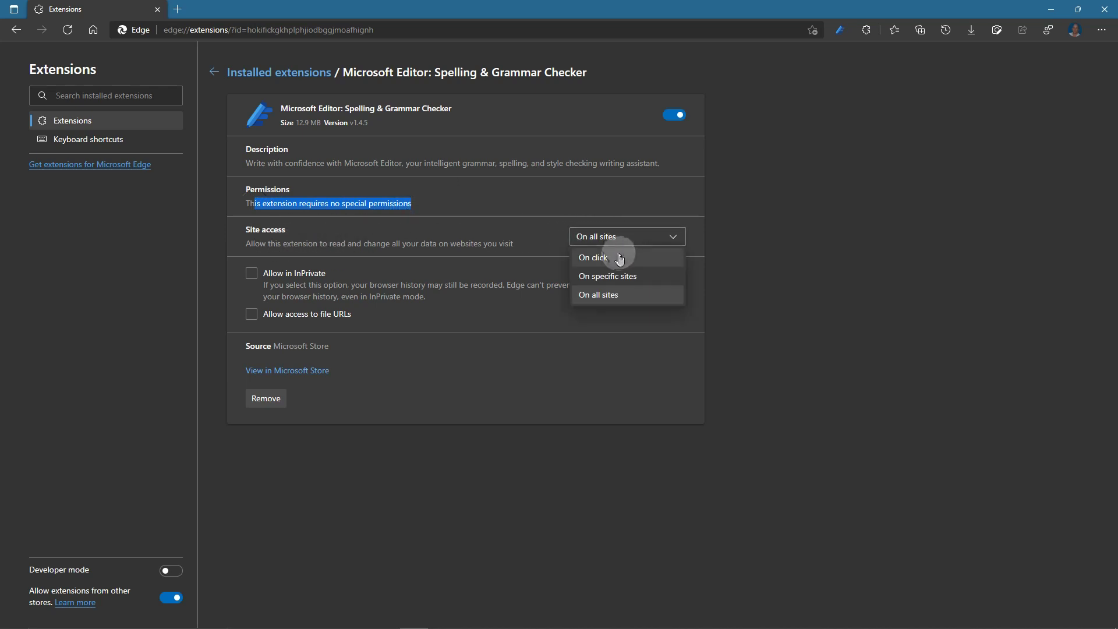
click(535, 246)
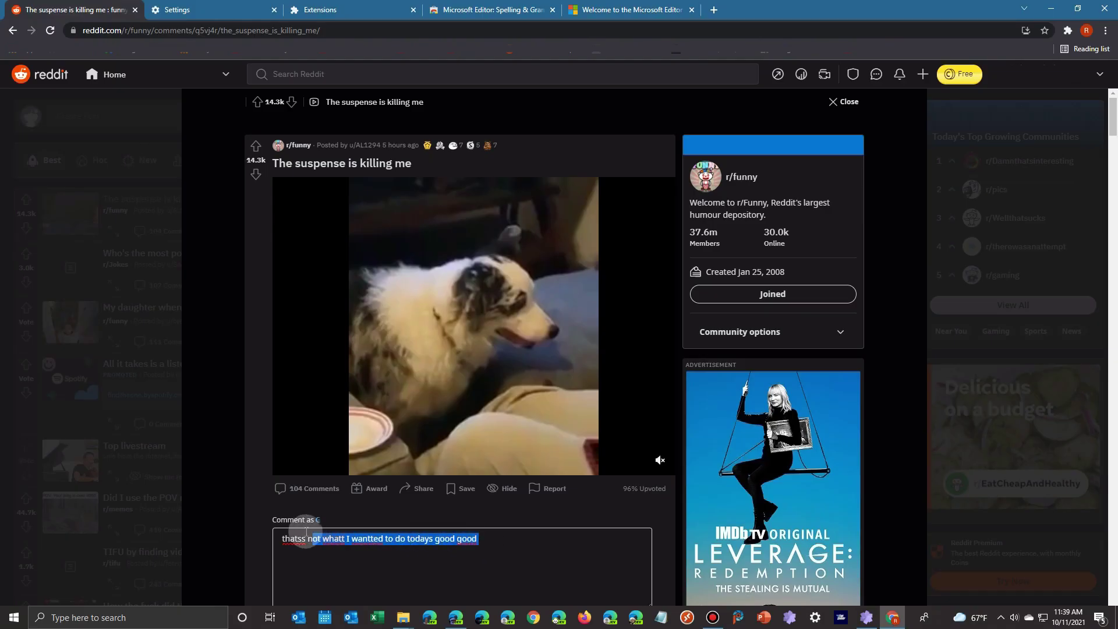
View Microsoft Editor's suggestions for 'thatss' and close them without changing the word.
click(512, 539)
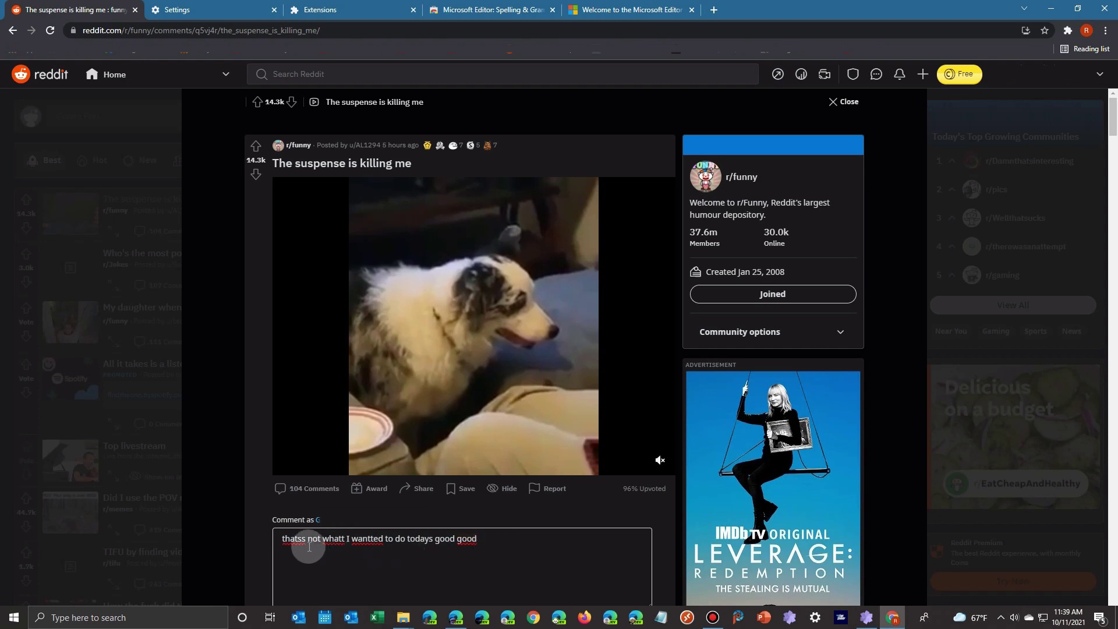
scroll(295, 539, down, 2)
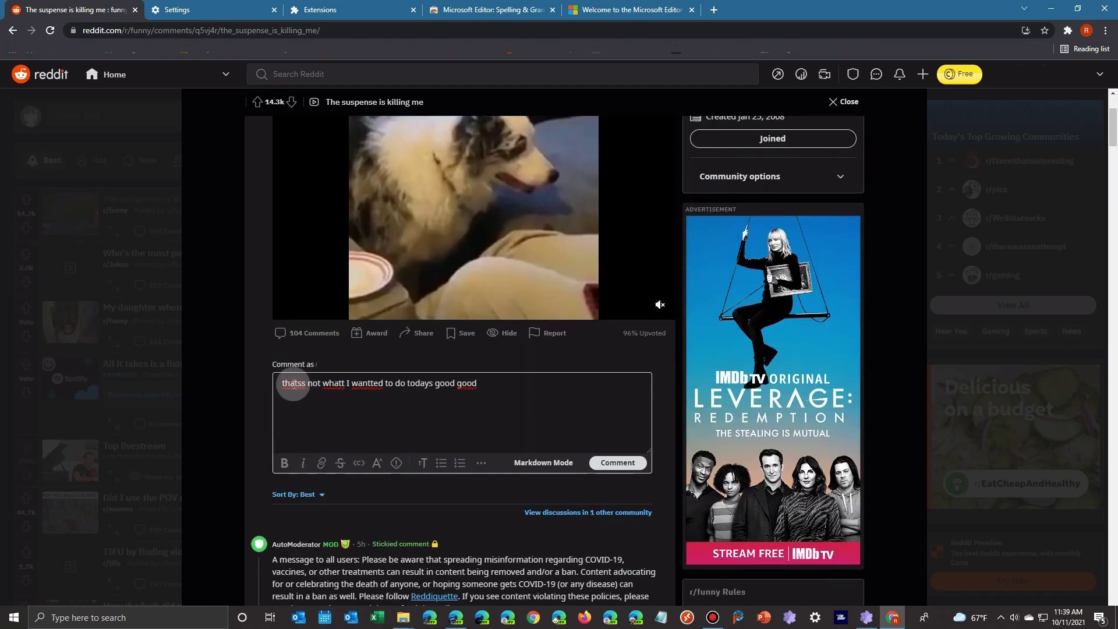
click(294, 384)
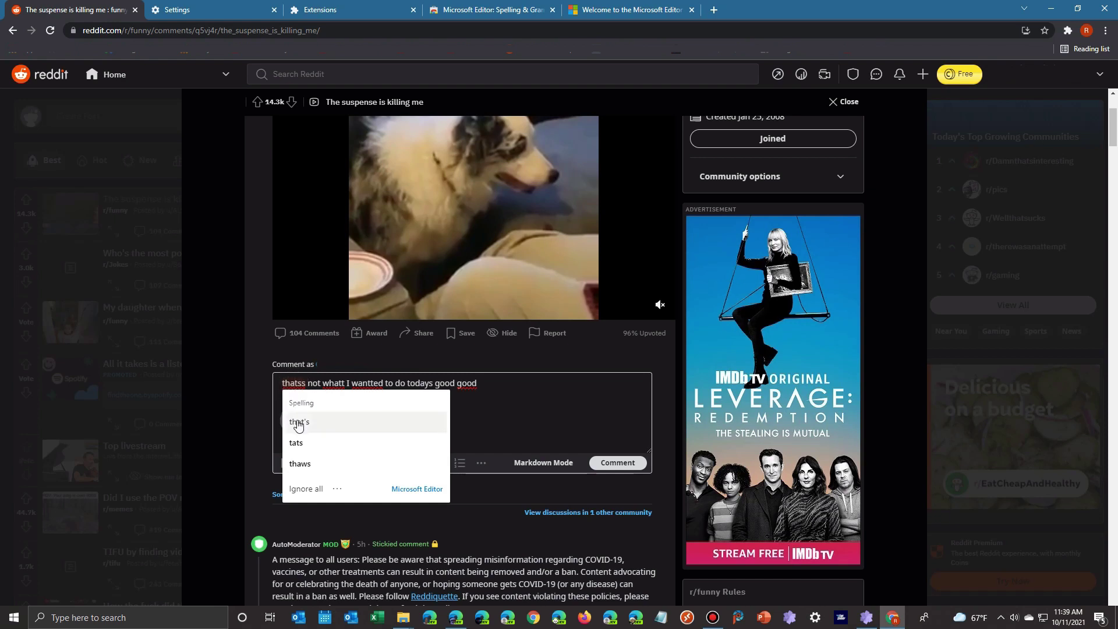
click(530, 434)
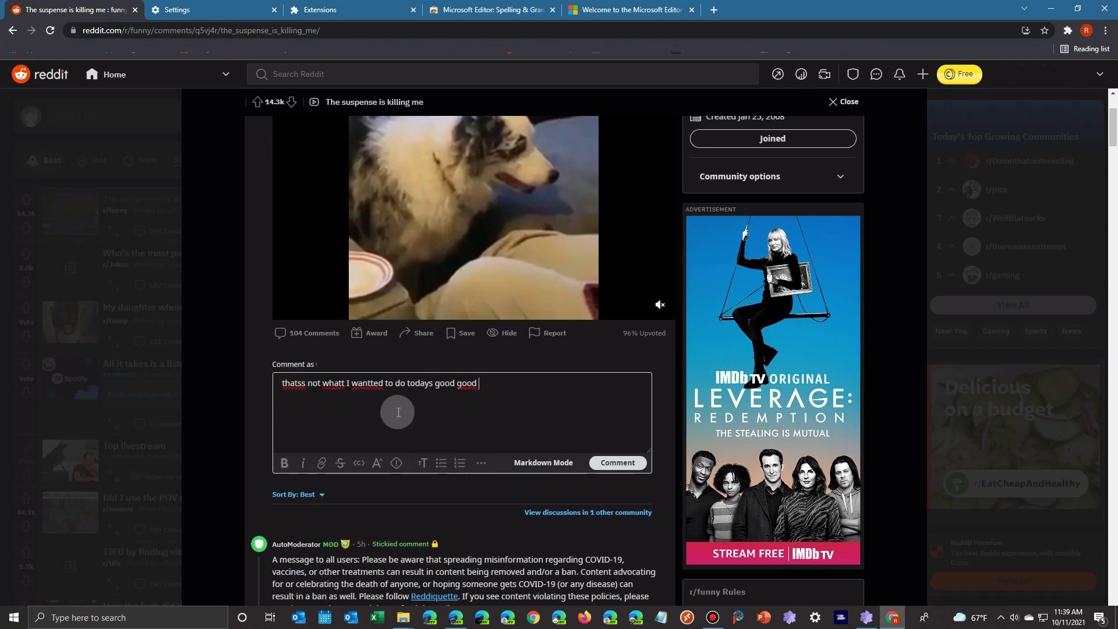
From the 'whatt' suggestion card's more-options menu, launch the Editor settings page.
click(336, 386)
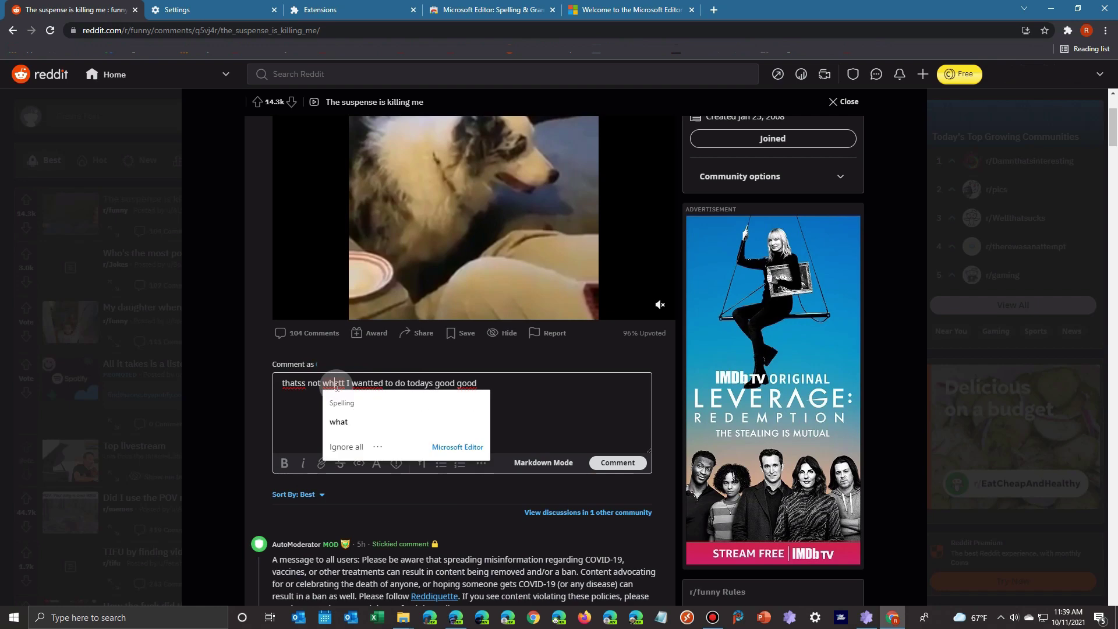
click(378, 450)
click(411, 471)
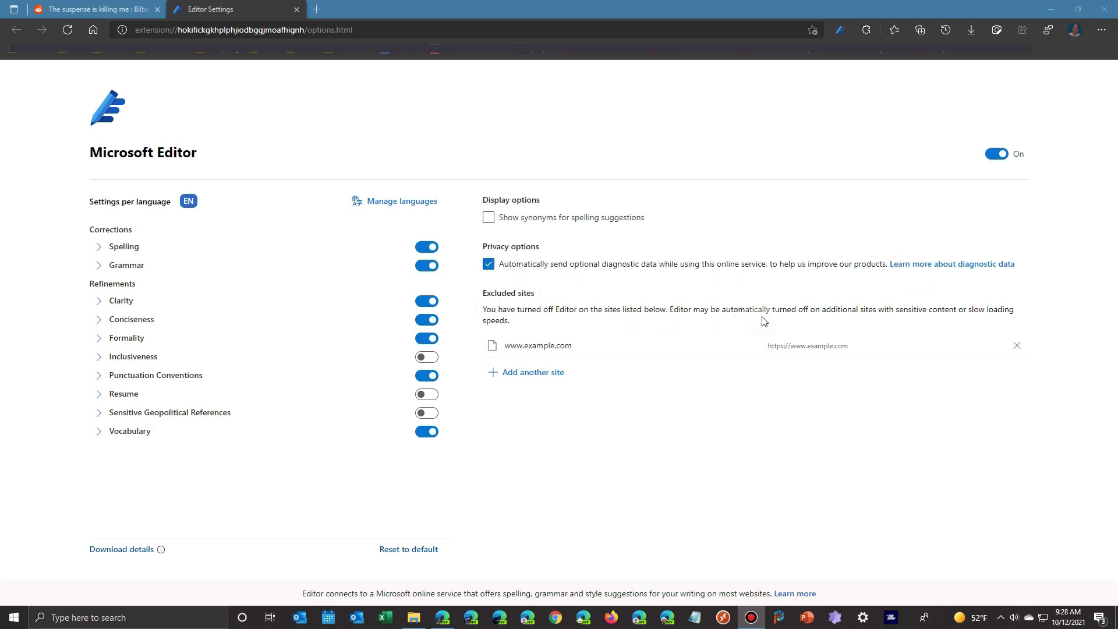
Start adding an excluded site and enable 'Show synonyms for spelling suggestions'.
click(538, 376)
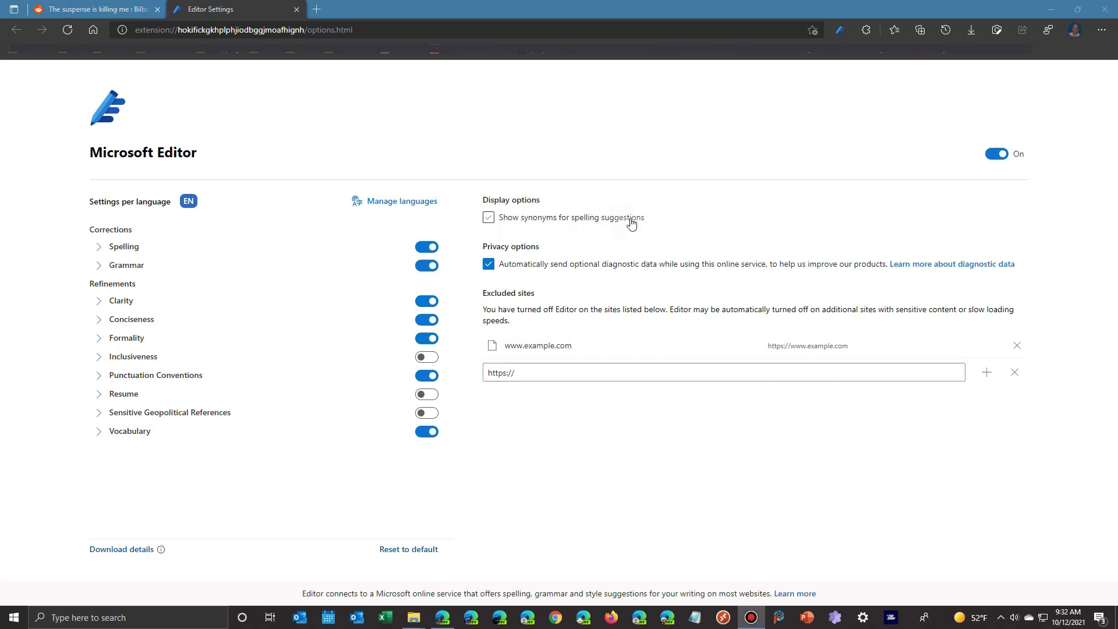
click(489, 218)
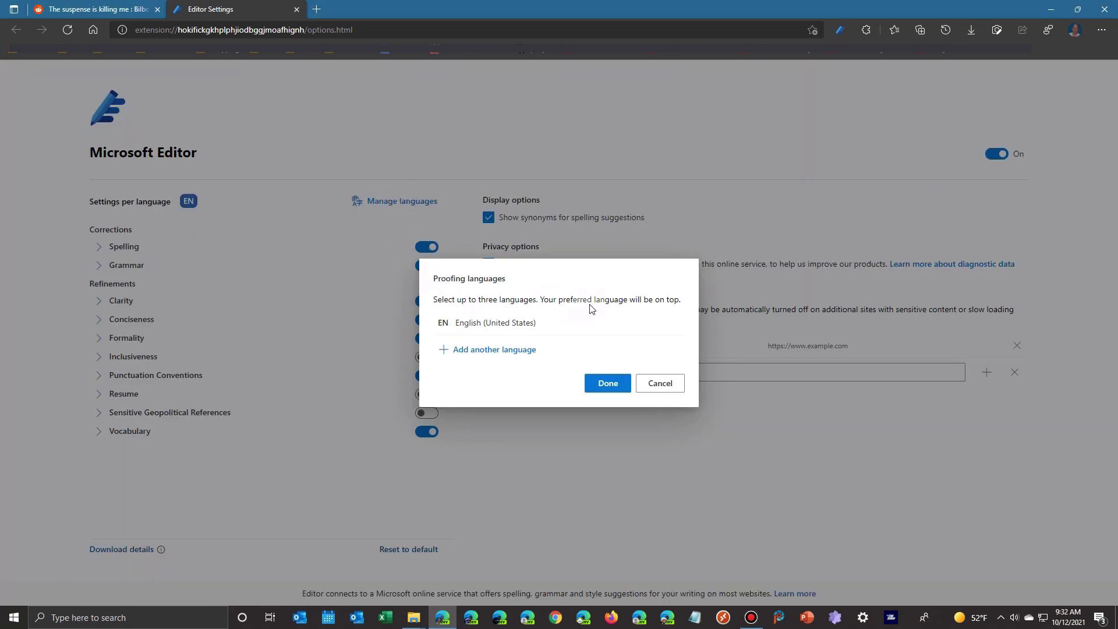
Add español (Estados Unidos) as the second proofing language.
click(477, 350)
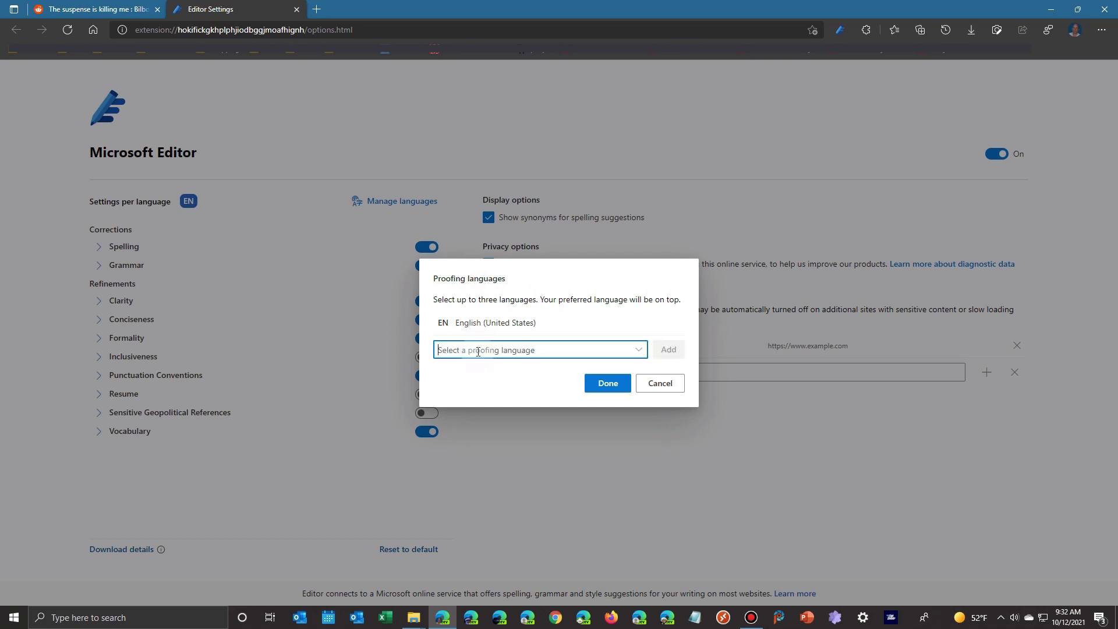
click(639, 349)
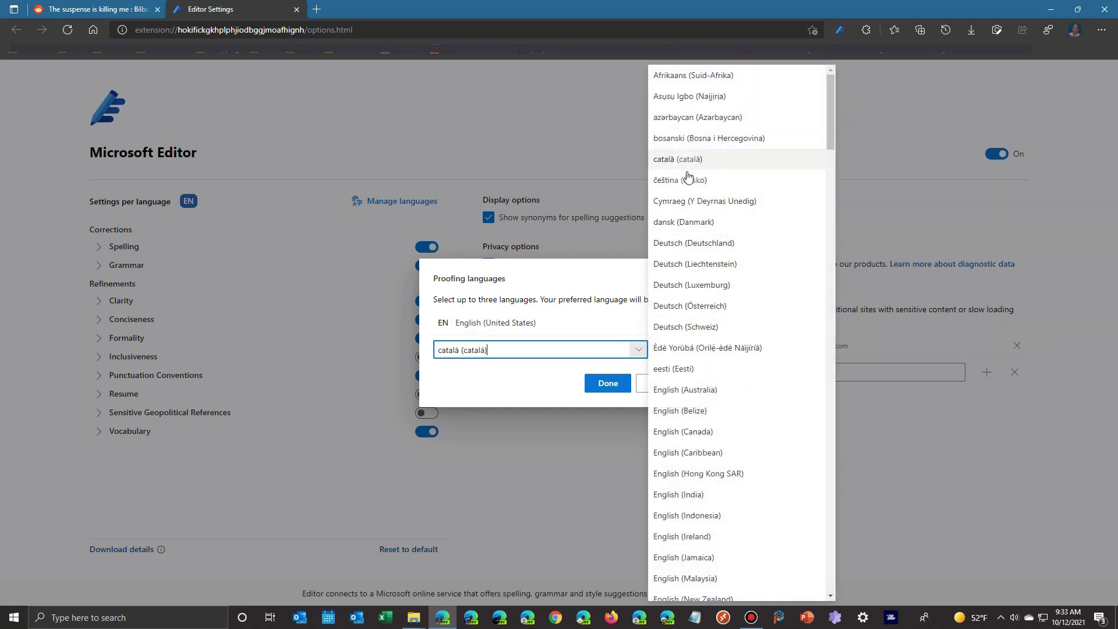
scroll(690, 175, down, 10)
scroll(702, 232, down, 3)
scroll(702, 233, down, 5)
scroll(702, 232, down, 3)
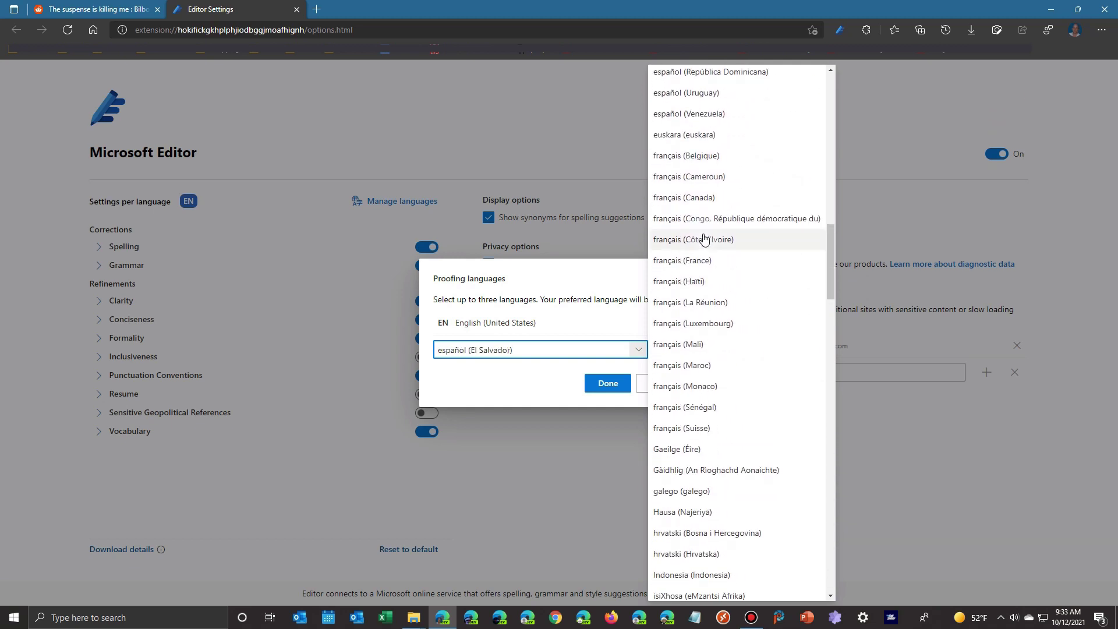
scroll(701, 239, up, 3)
scroll(701, 240, up, 2)
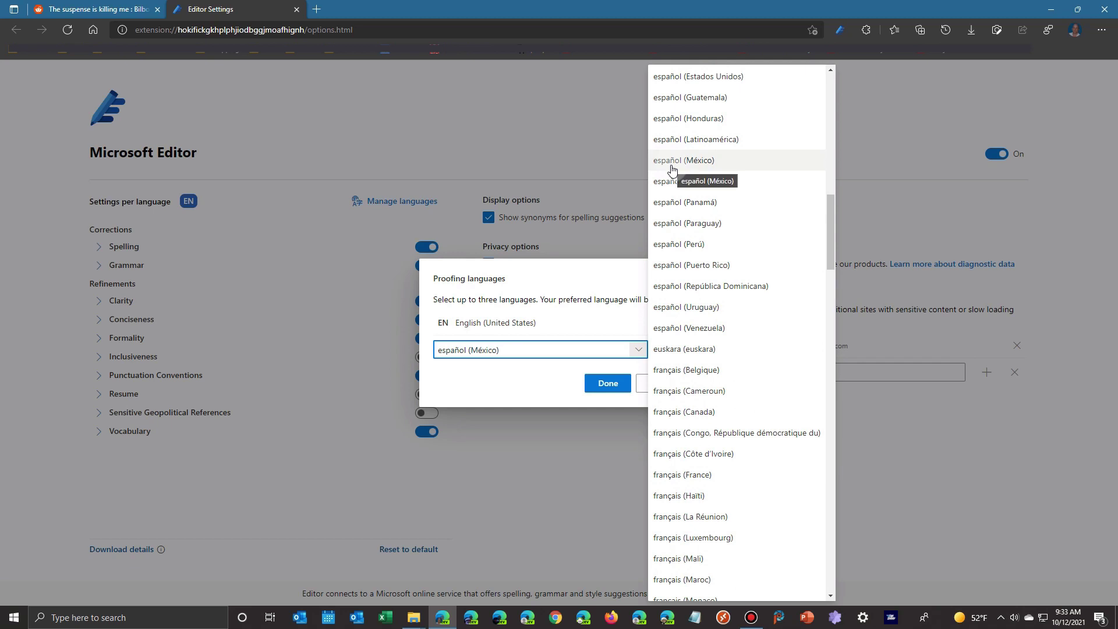
scroll(703, 162, up, 1)
scroll(725, 154, up, 3)
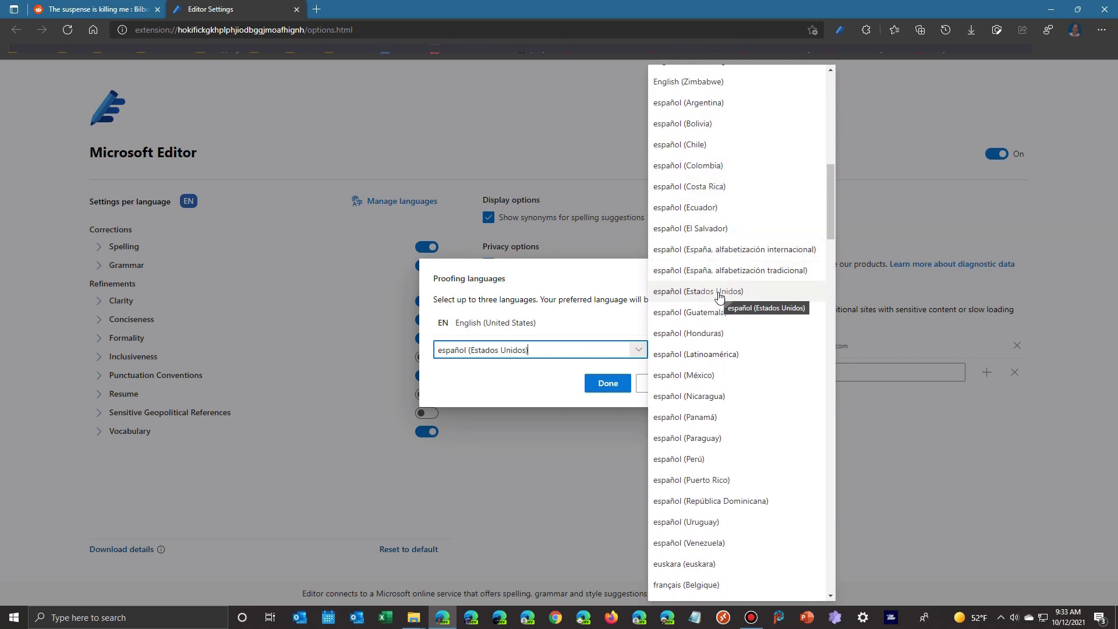
click(707, 290)
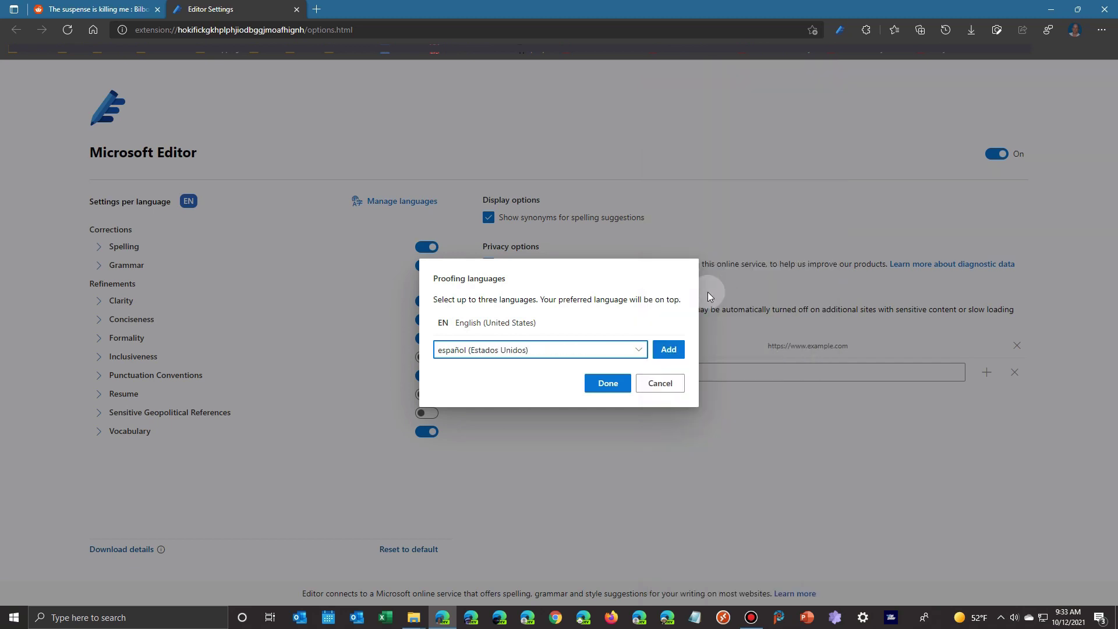
click(669, 349)
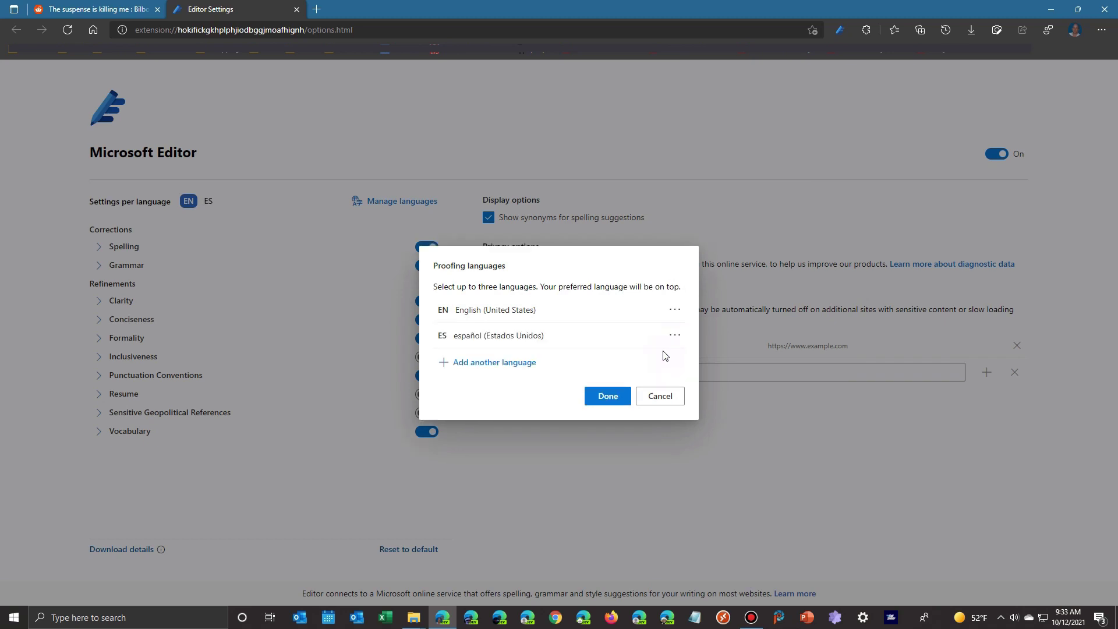
Add Swedish as the third proofing language and confirm with Done.
click(502, 363)
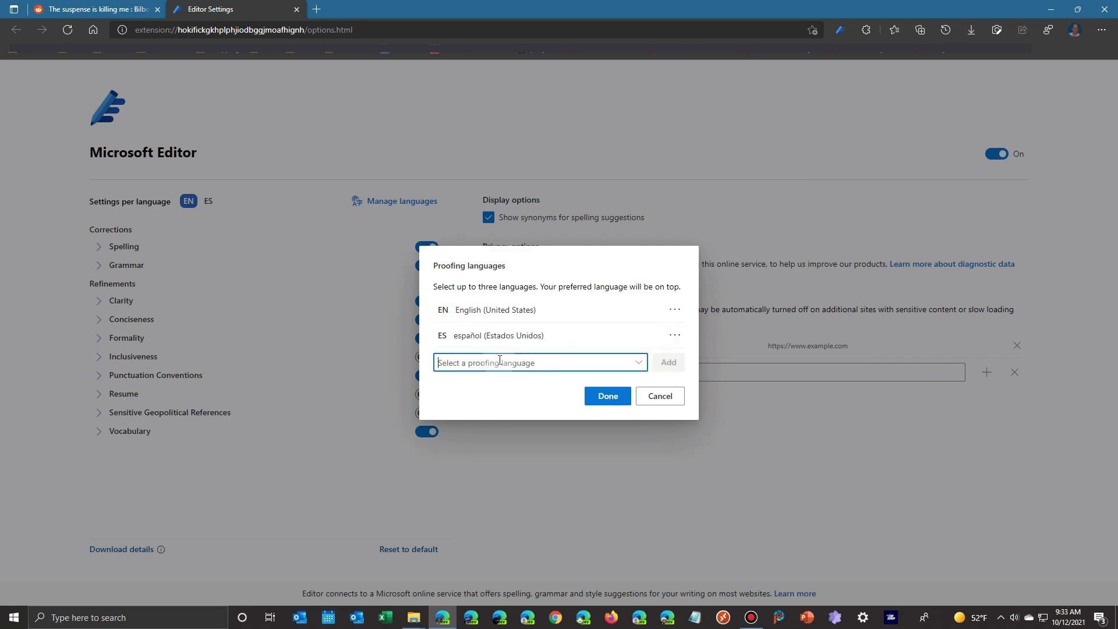
click(639, 363)
scroll(689, 373, down, 3)
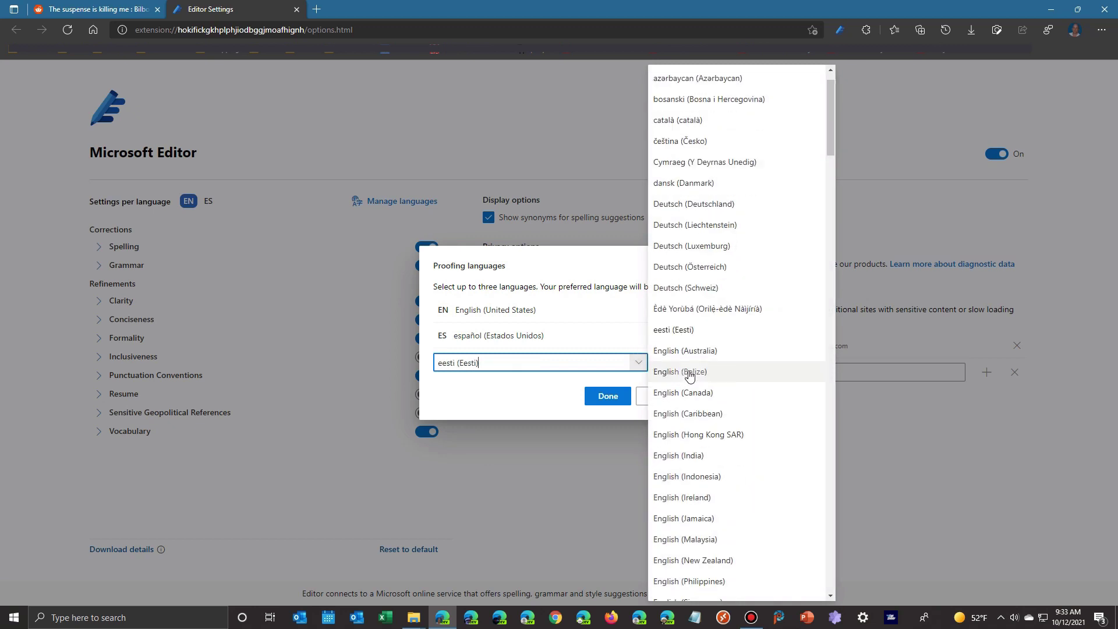
scroll(689, 374, down, 5)
scroll(689, 373, down, 5)
scroll(689, 375, up, 3)
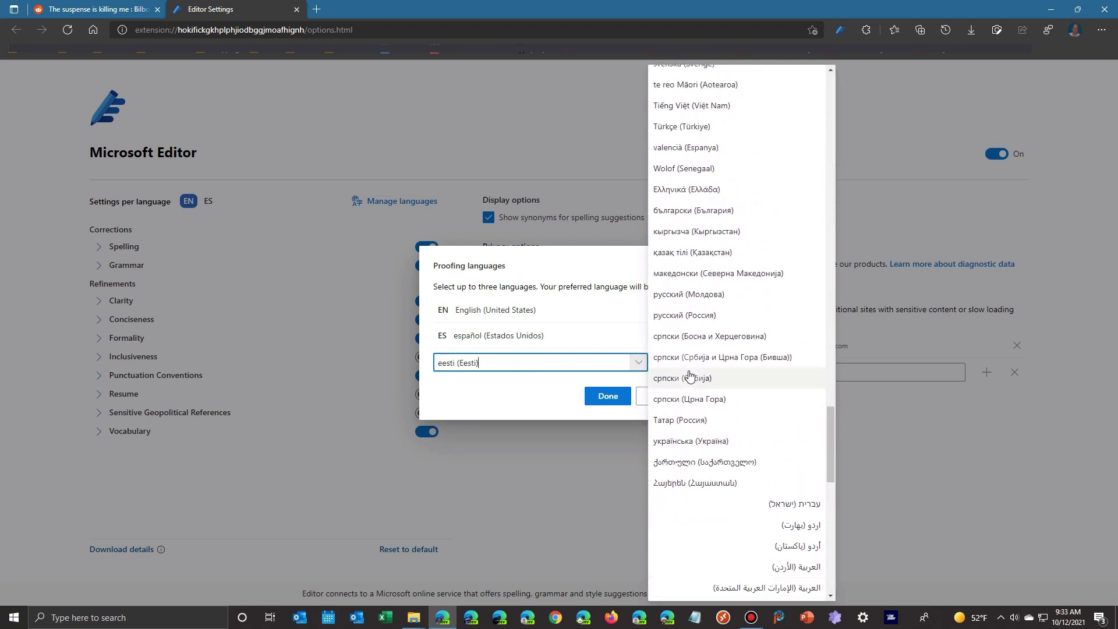
scroll(689, 376, down, 3)
scroll(688, 376, down, 8)
scroll(688, 376, down, 1)
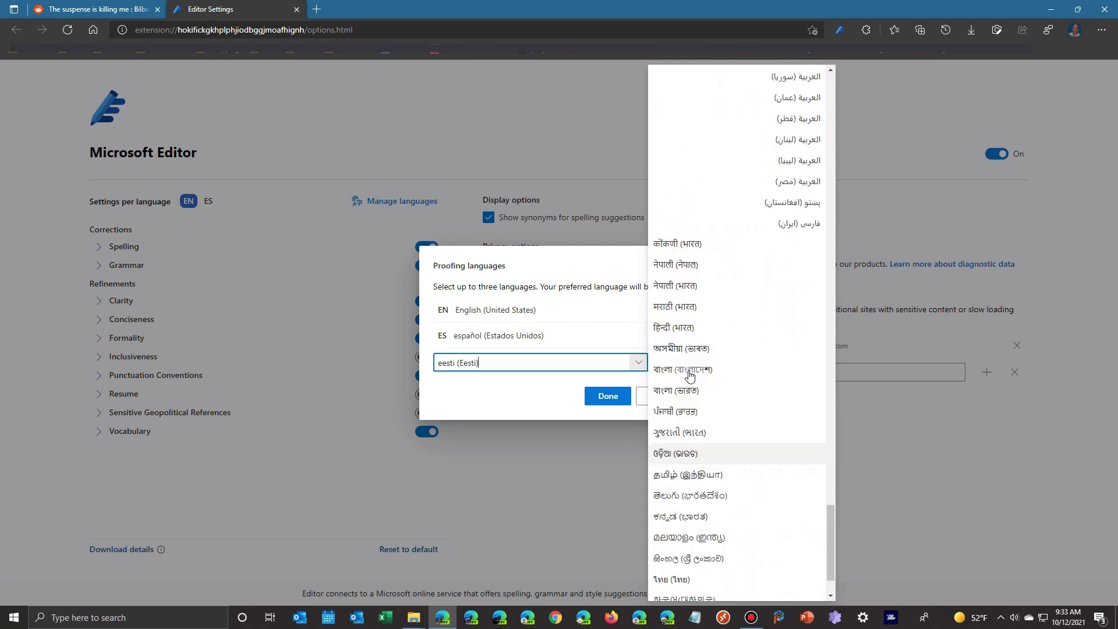
scroll(688, 376, up, 3)
scroll(688, 375, up, 8)
scroll(689, 374, up, 3)
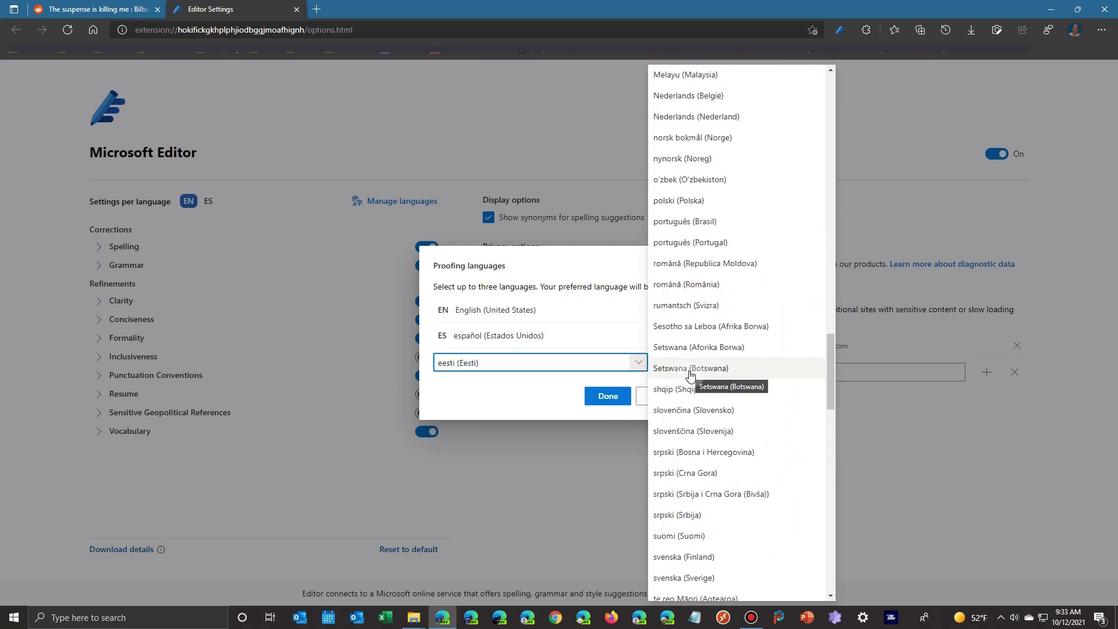
click(690, 367)
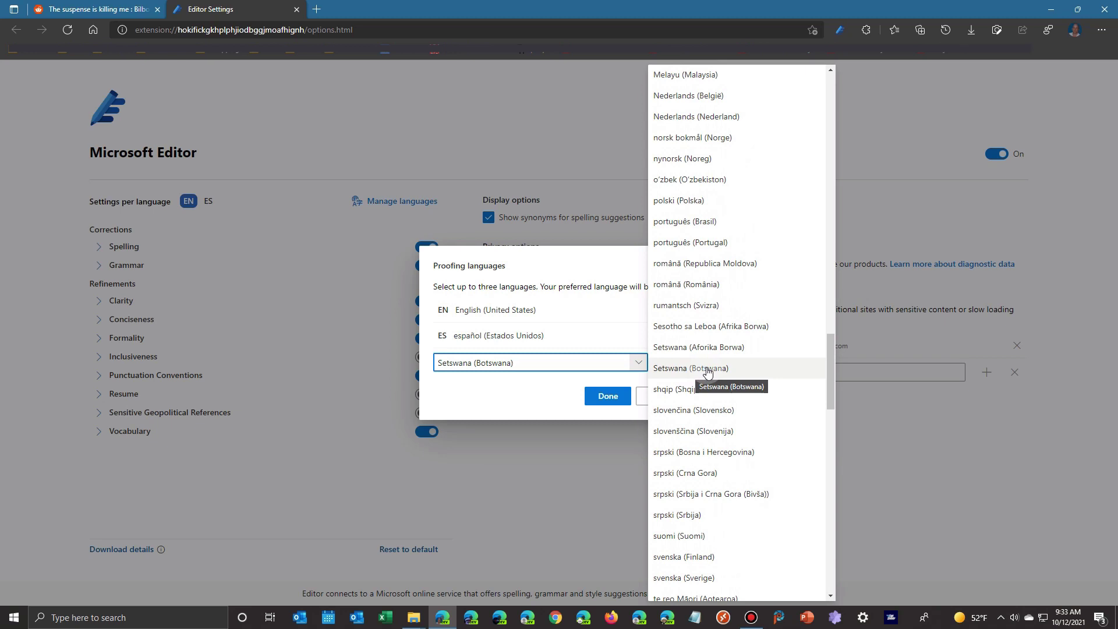
click(707, 368)
click(608, 409)
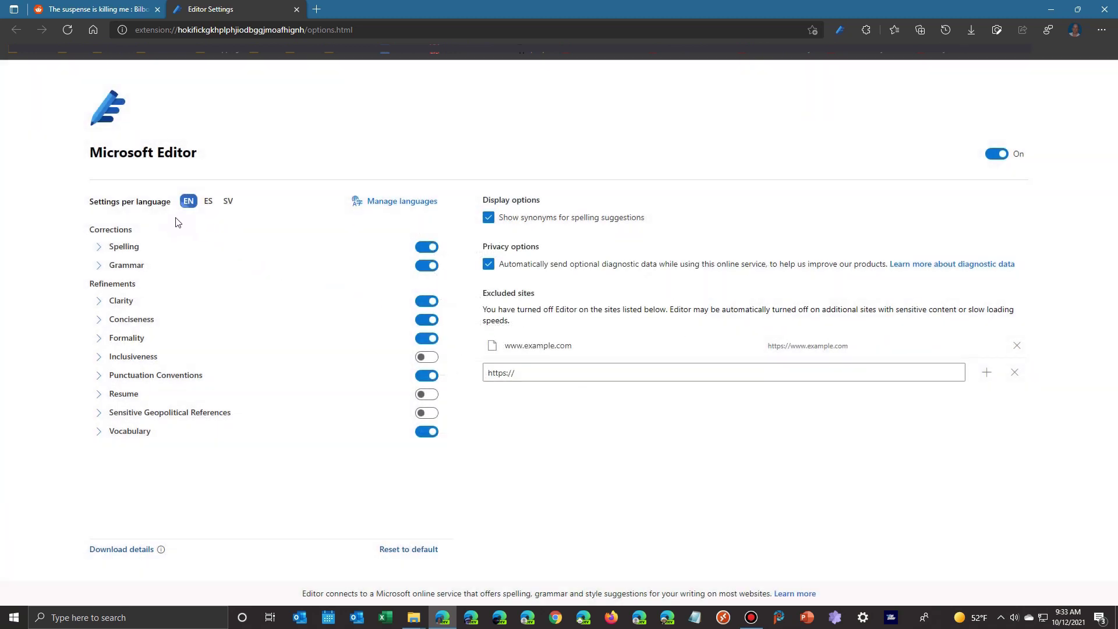
click(208, 201)
click(207, 202)
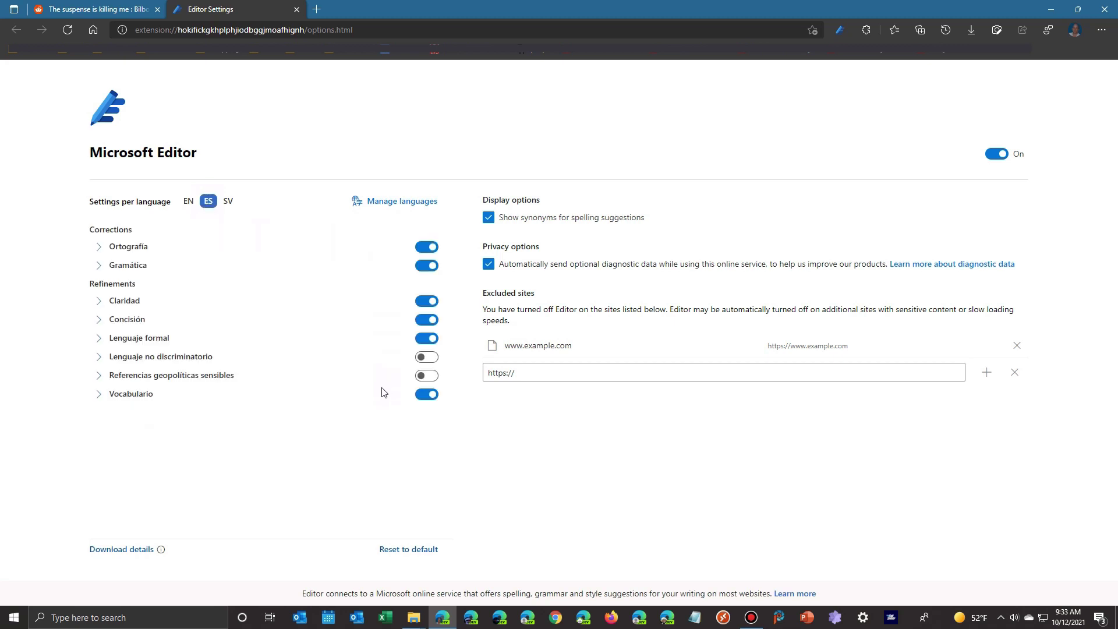
click(228, 201)
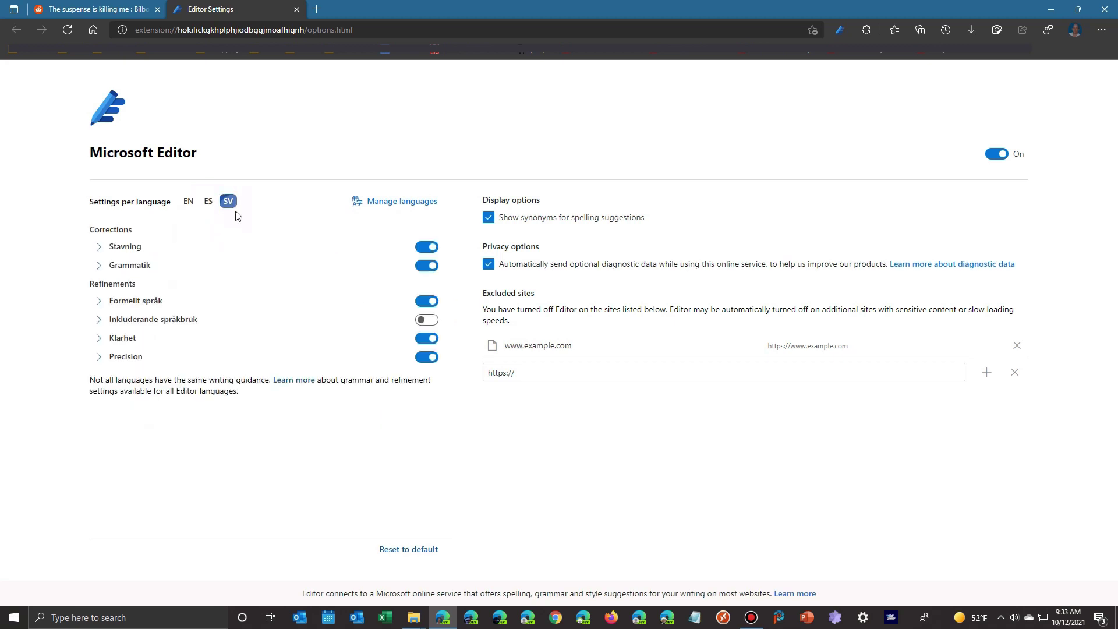
click(189, 202)
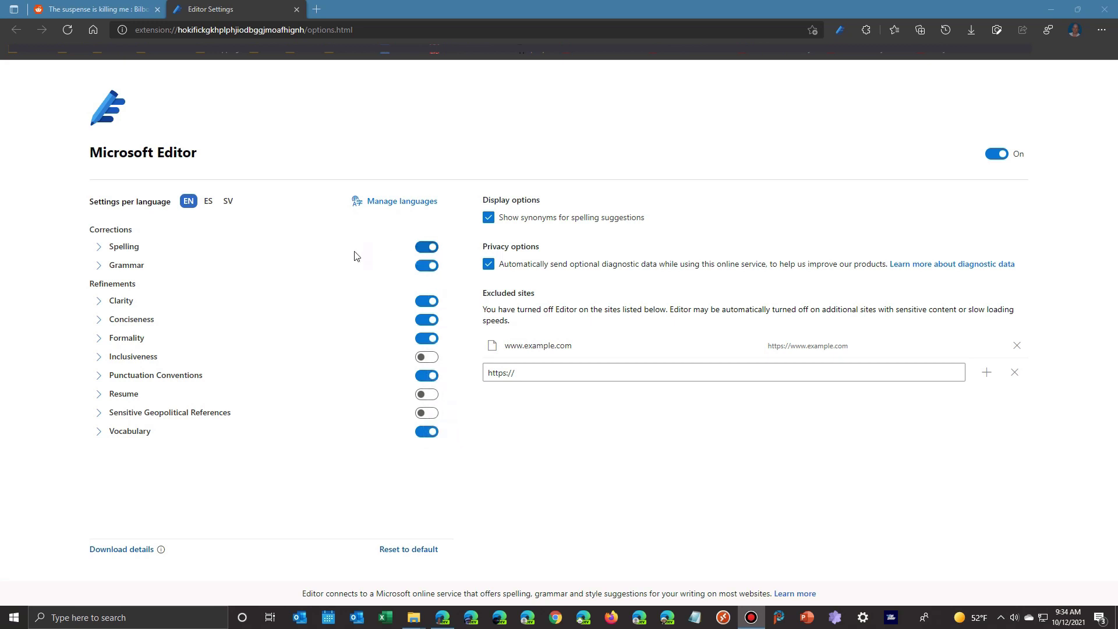
click(99, 246)
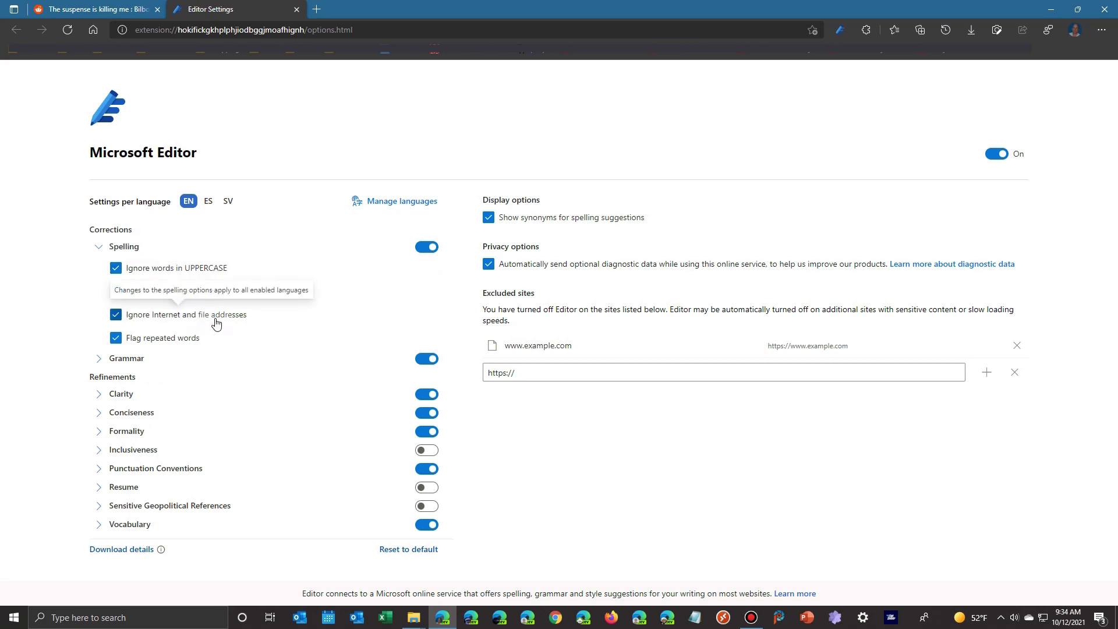
Expand and collapse the English Grammar checks, then expand the Clarity checks.
click(99, 358)
scroll(226, 400, down, 1)
scroll(226, 400, down, 3)
scroll(188, 393, down, 2)
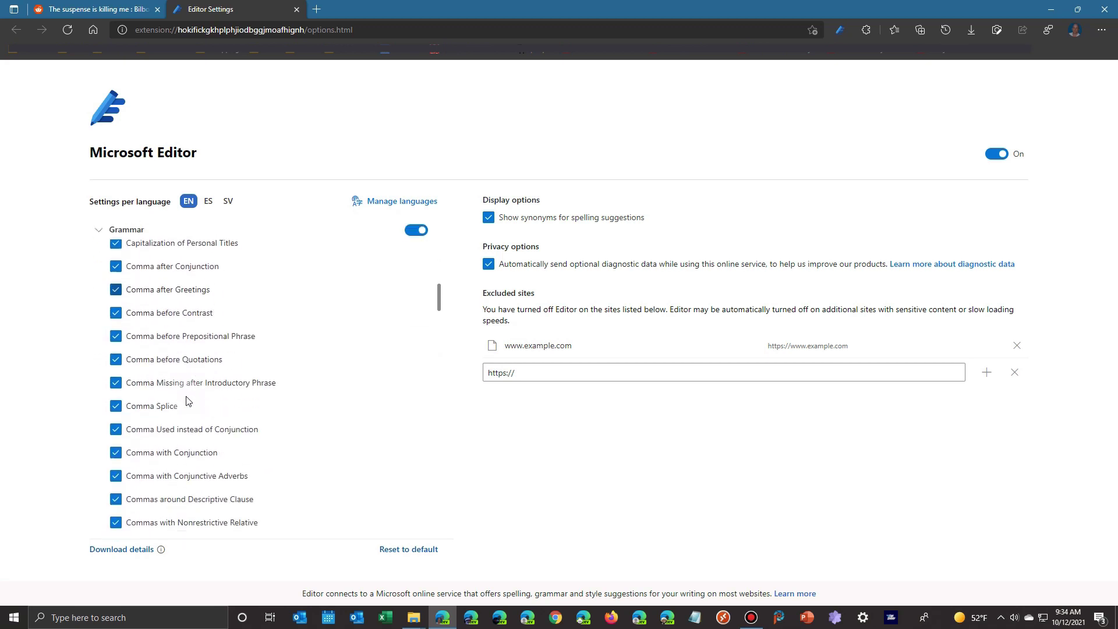
scroll(184, 393, down, 1)
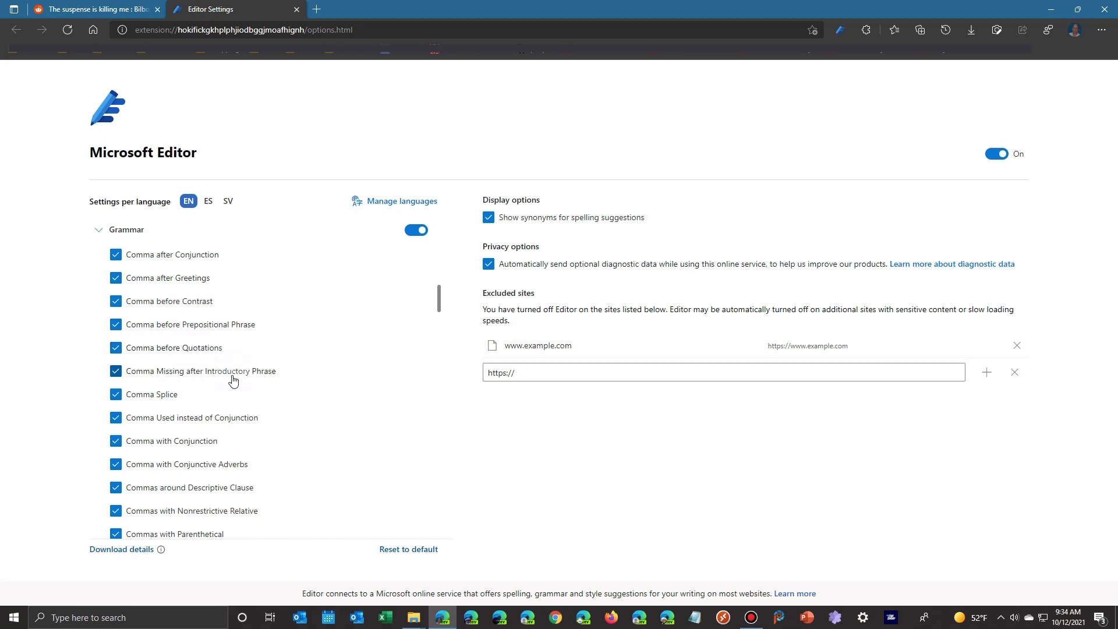
scroll(233, 382, down, 3)
scroll(233, 382, down, 3)
scroll(153, 381, down, 4)
scroll(153, 381, down, 4)
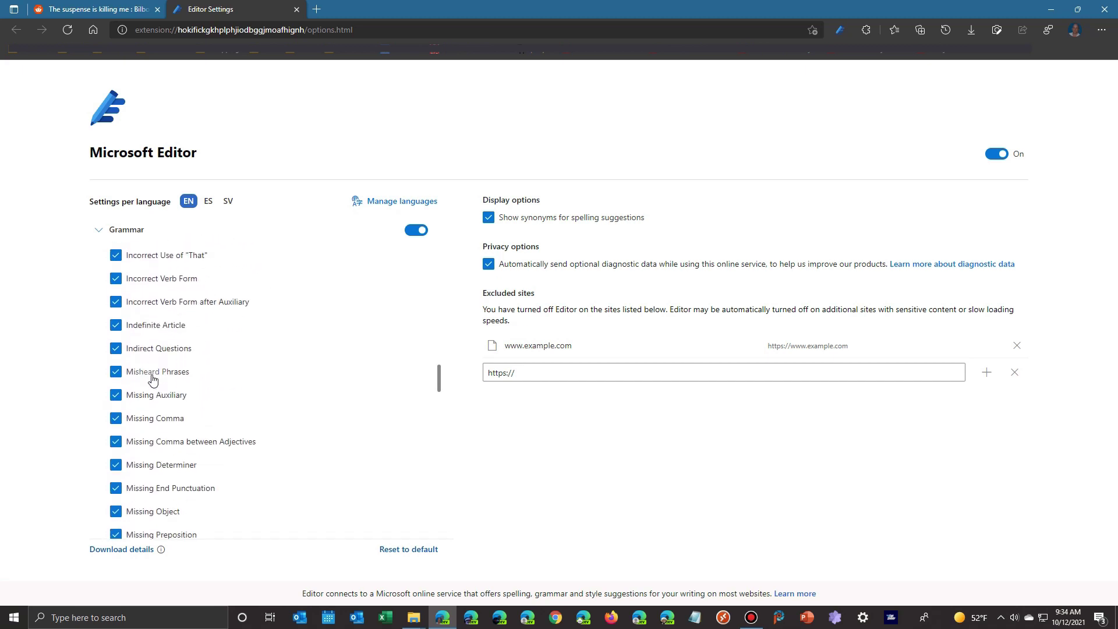
scroll(153, 375, down, 2)
click(98, 231)
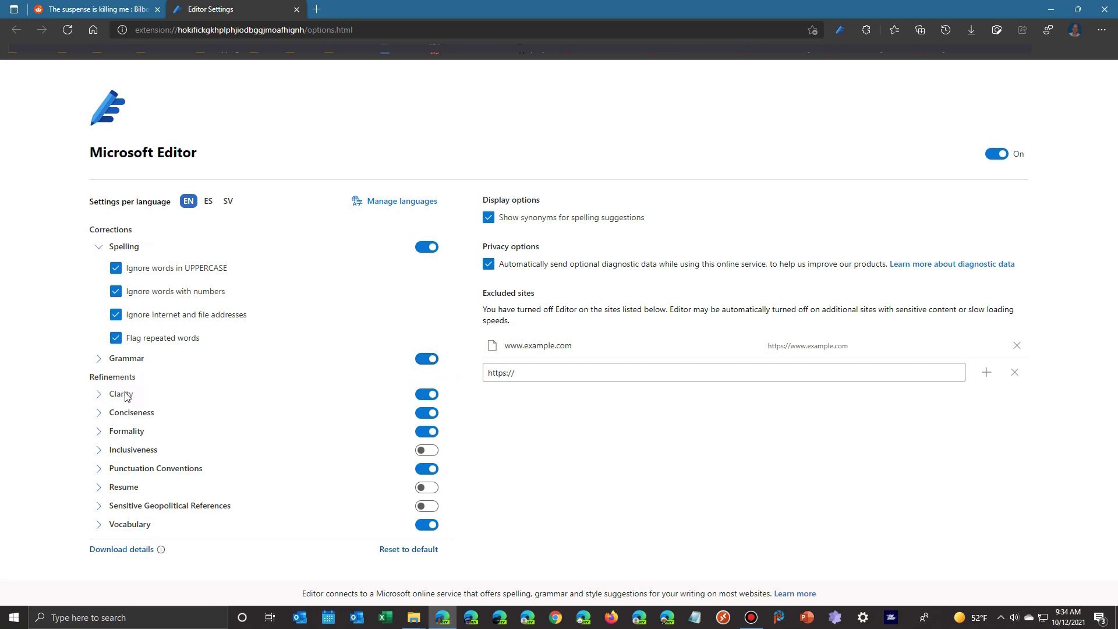
click(99, 395)
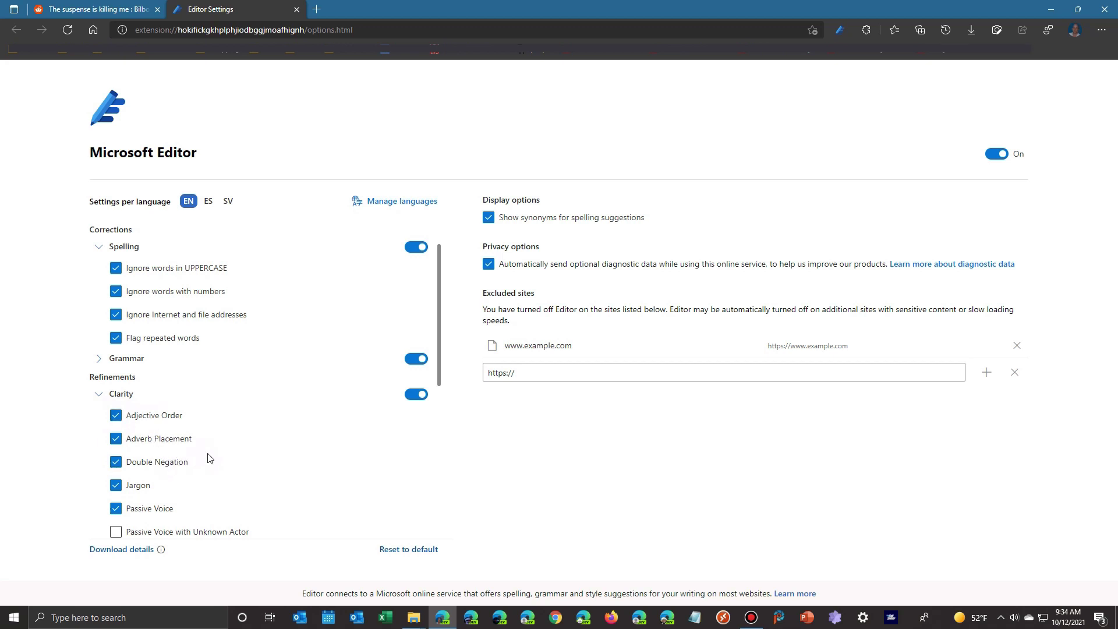
scroll(208, 454, down, 3)
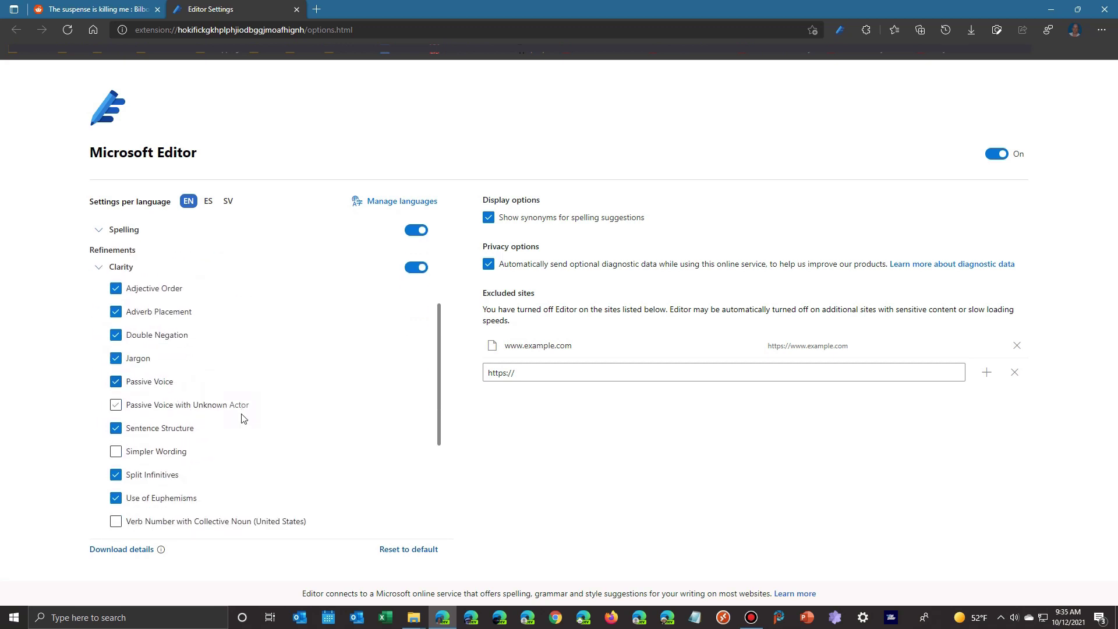
scroll(243, 427, down, 3)
scroll(243, 426, down, 1)
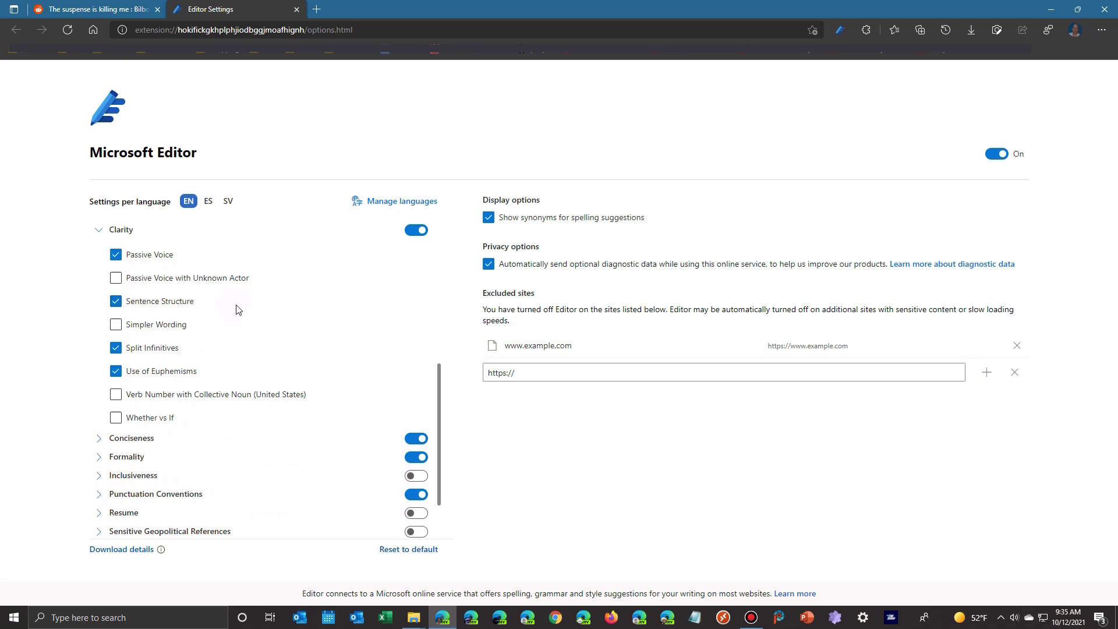
Enable Simpler Wording under Clarity and reveal the Conciseness and Formality checks.
click(115, 324)
scroll(224, 425, down, 1)
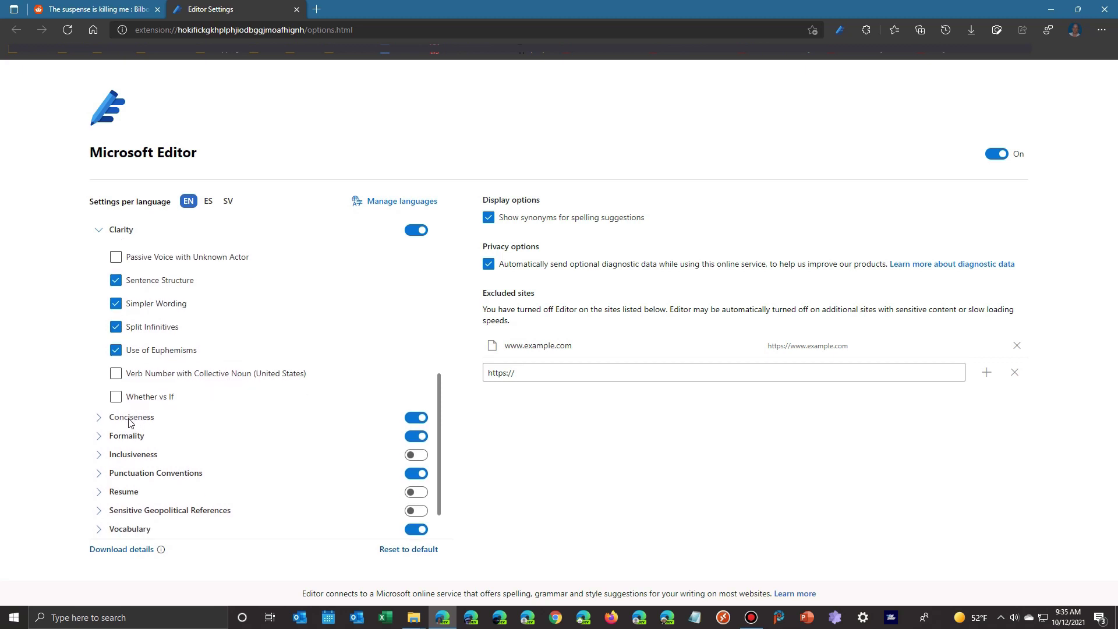
click(99, 417)
scroll(193, 424, down, 2)
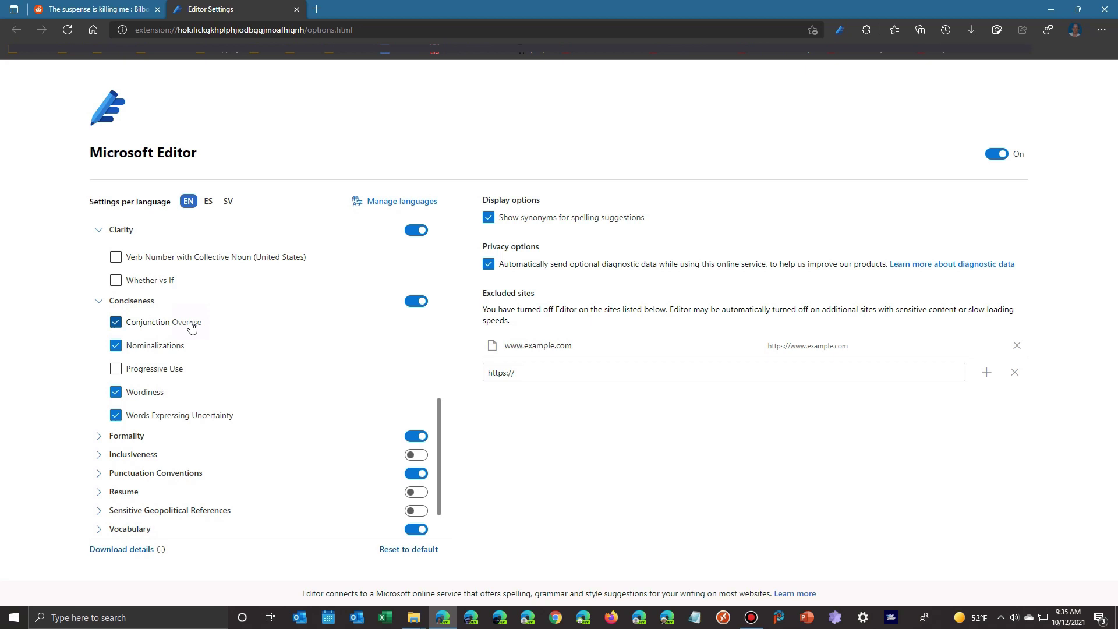
click(97, 435)
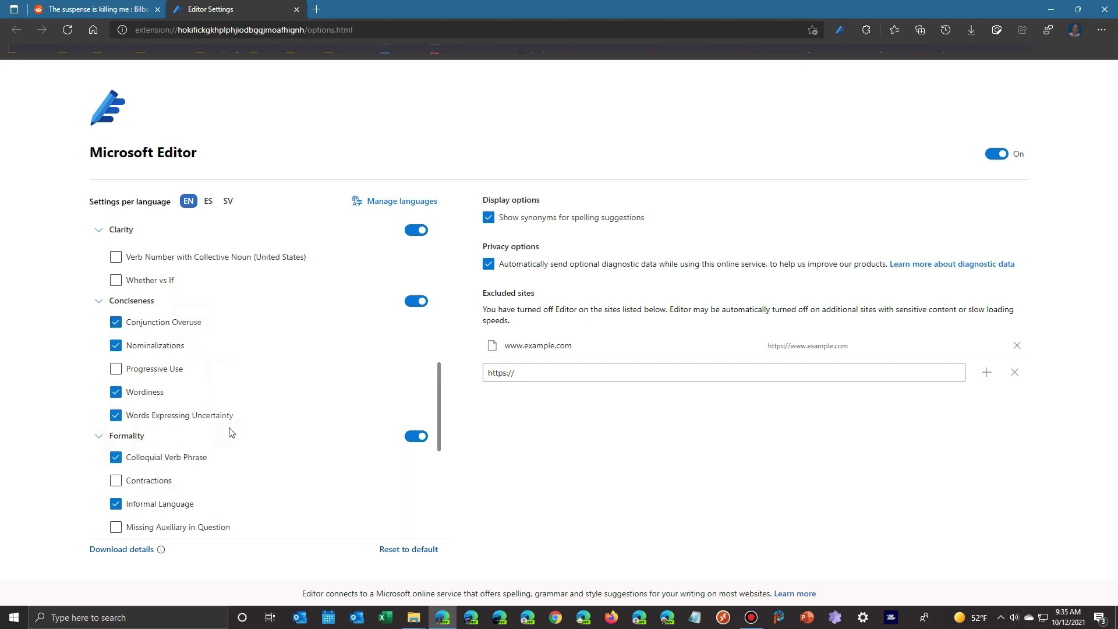
scroll(228, 428, down, 3)
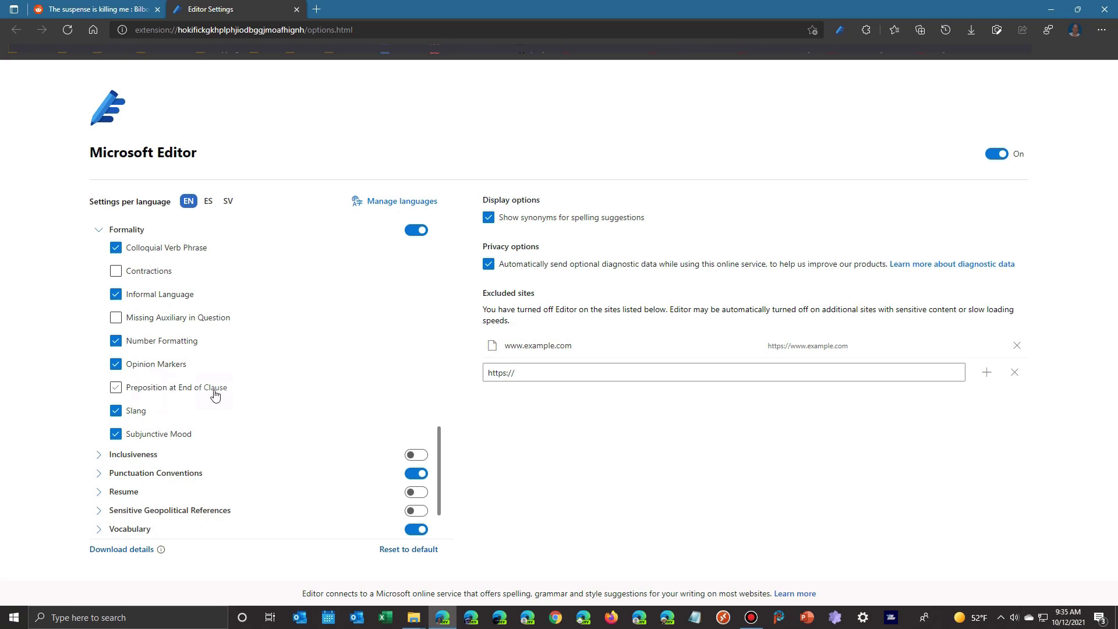
Reveal the Inclusiveness, Punctuation Conventions and Resume checks.
click(99, 454)
scroll(262, 423, down, 3)
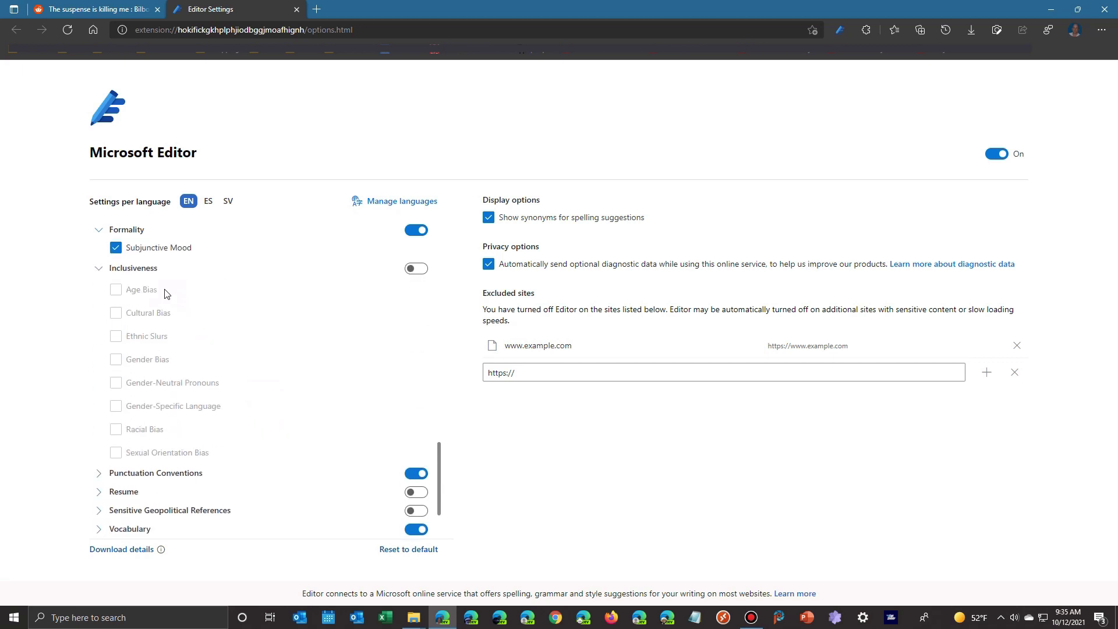
click(99, 473)
scroll(265, 402, down, 3)
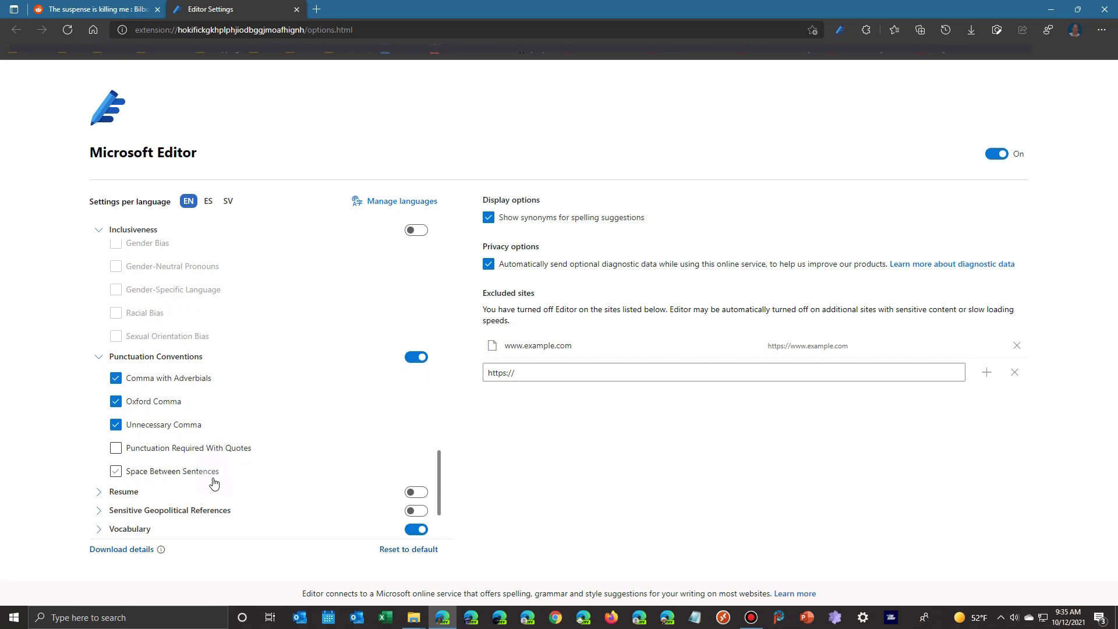
click(98, 492)
scroll(232, 448, down, 2)
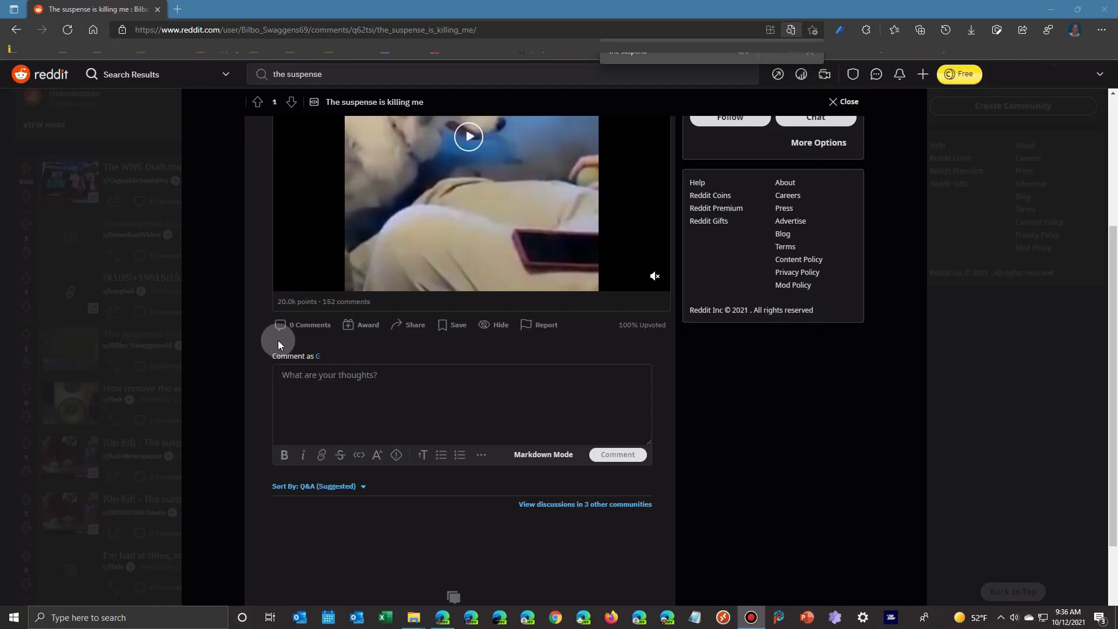
Write a comment in the 'What are your thoughts?' box containing misspellings like thoughtt and probleem.
click(300, 384)
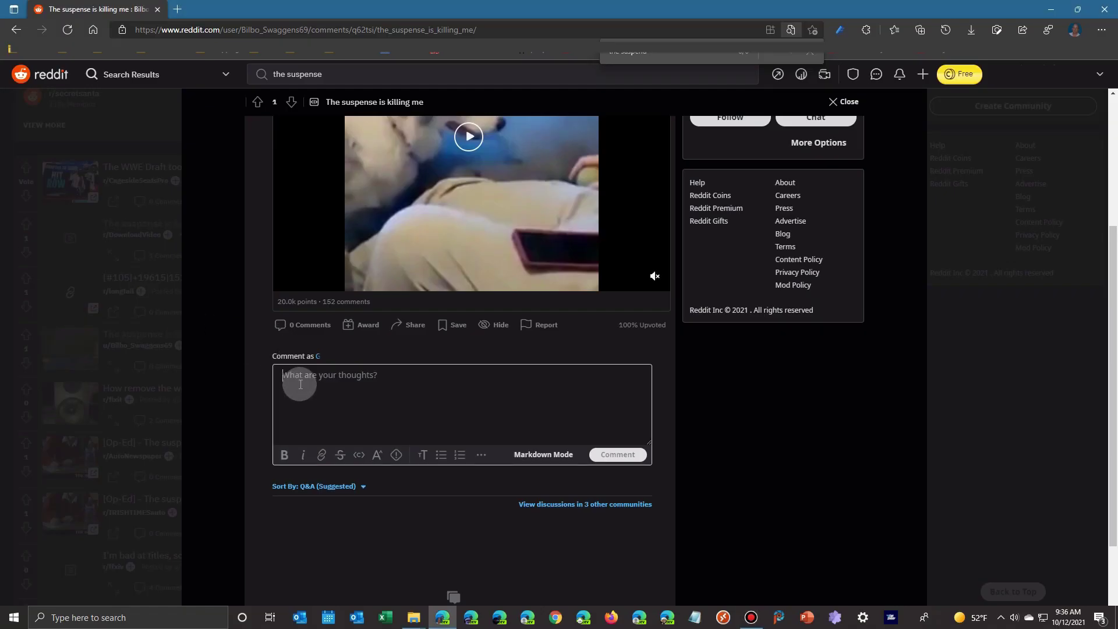
text(that's what I thoughtt was thes probleem. Wasn't I'd the worste guy eveer?)
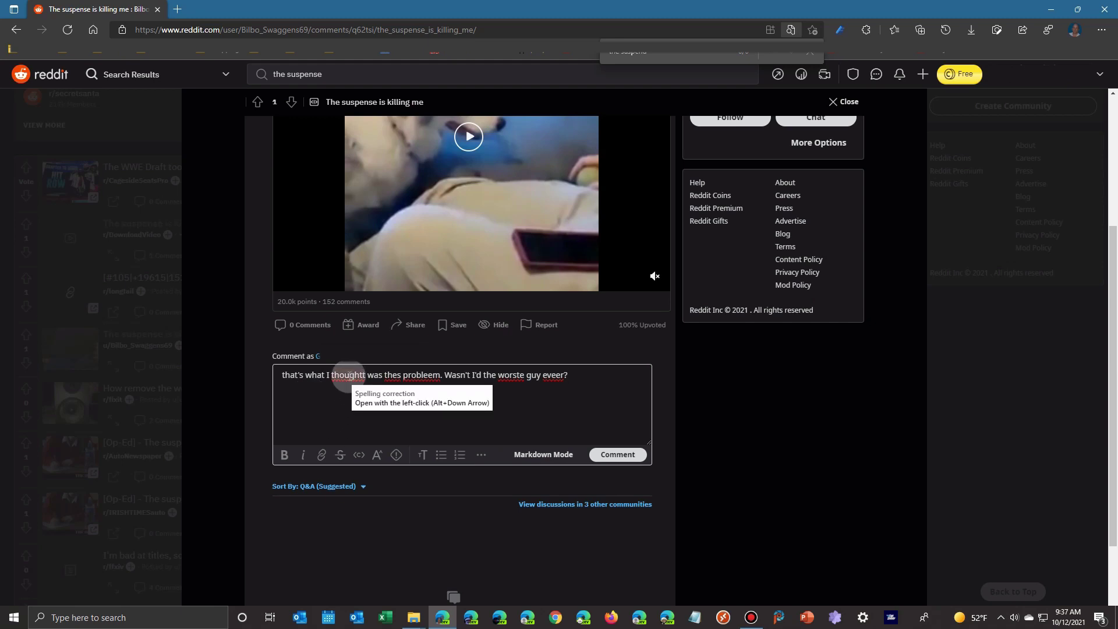
Accept Editor's suggestions to fix thoughtt → thought, thes → the, probleem → problem.
click(349, 375)
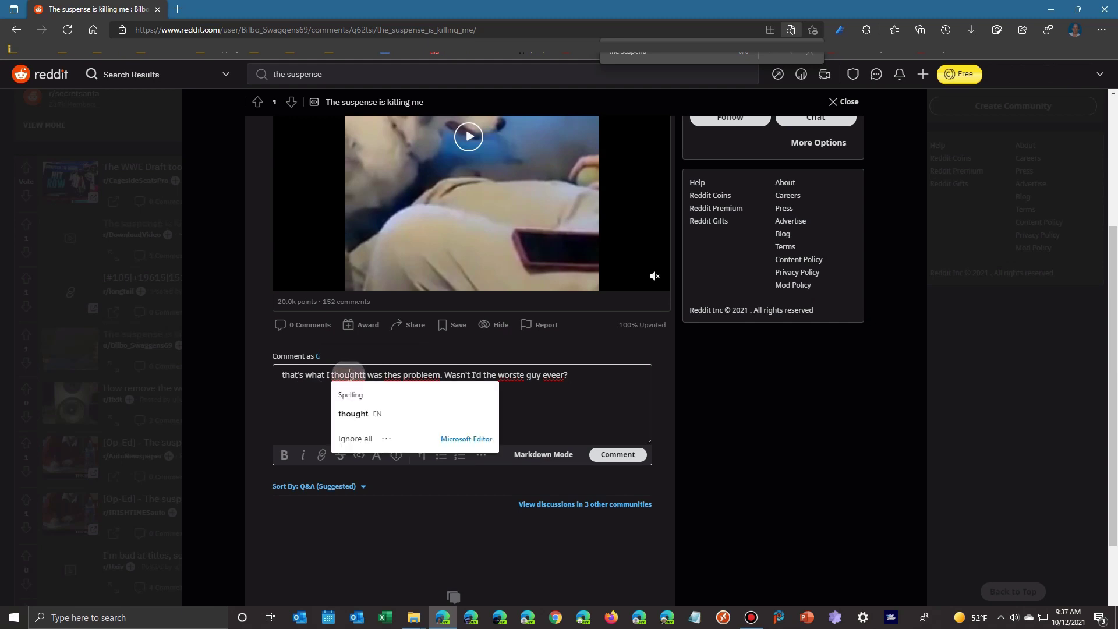
click(353, 415)
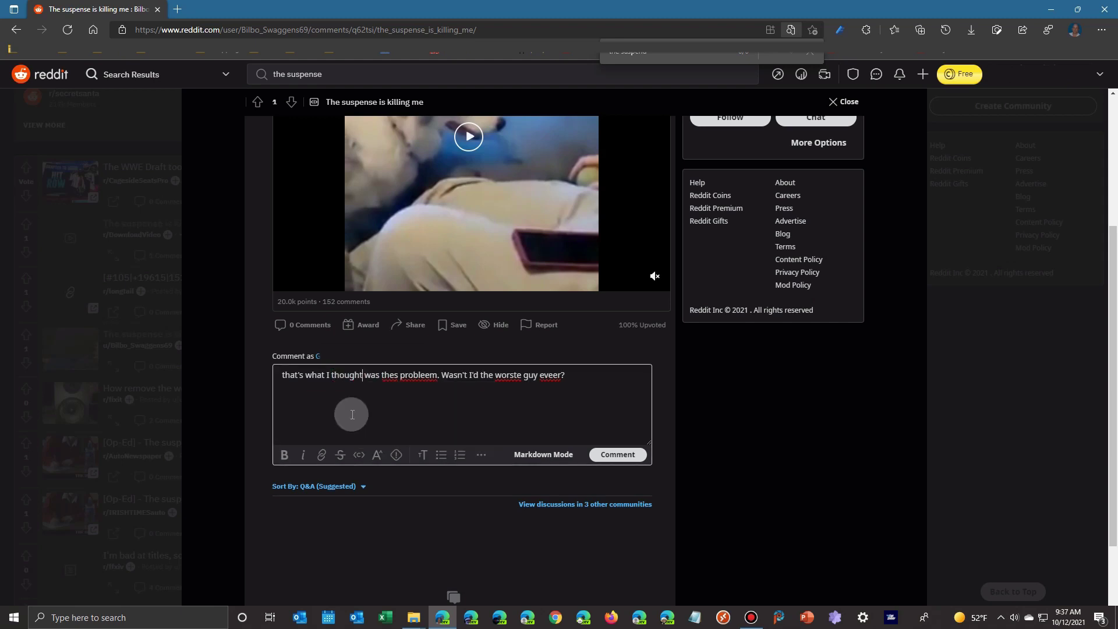
click(391, 376)
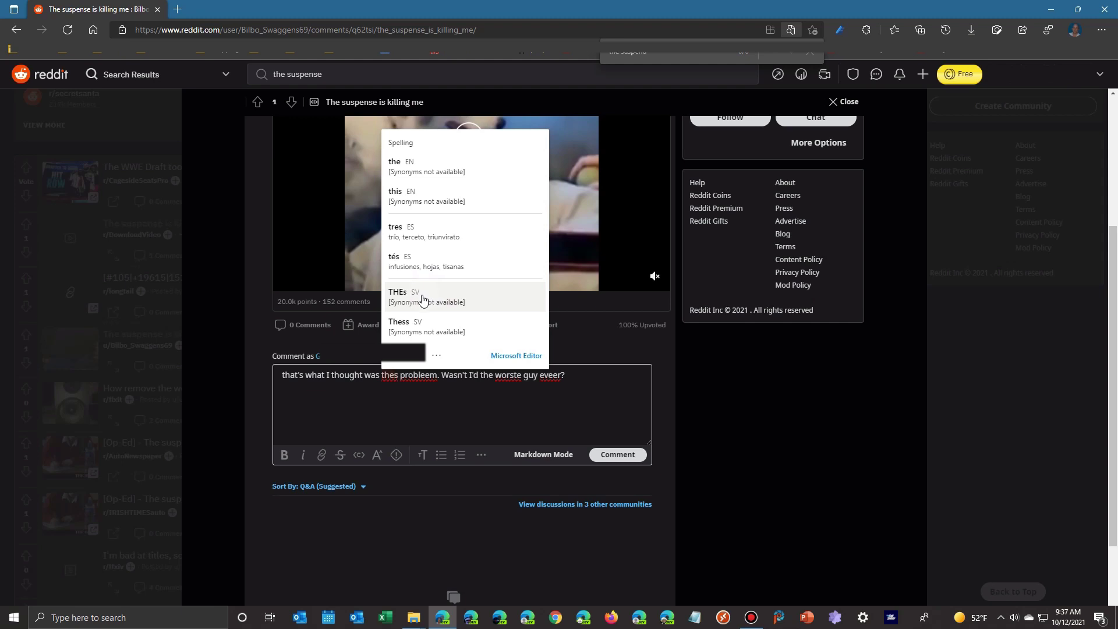
click(397, 164)
click(419, 378)
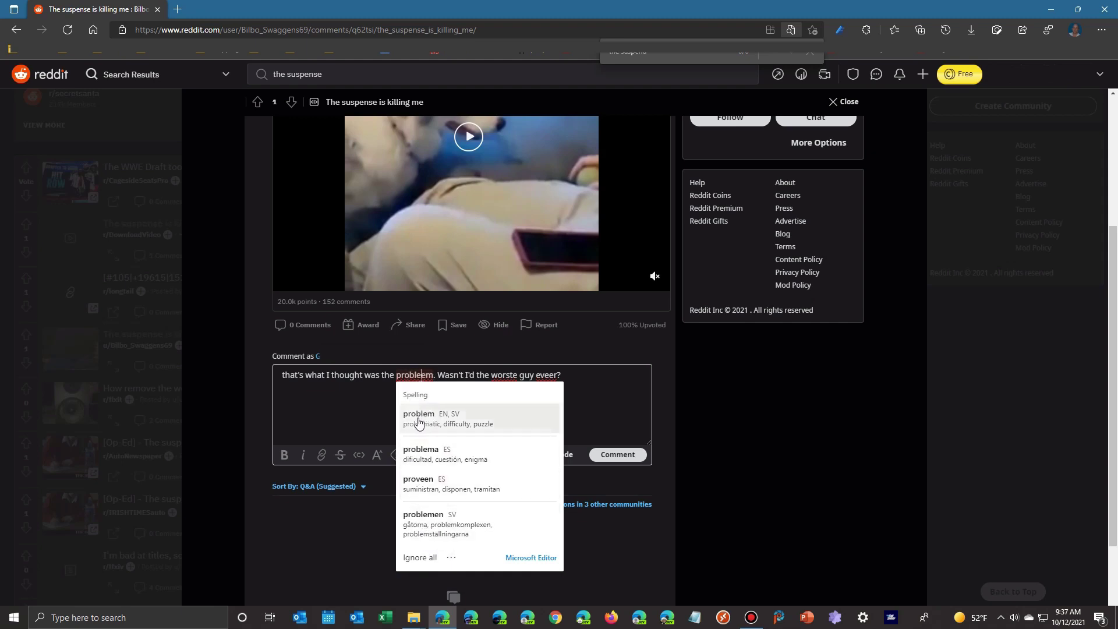
click(462, 422)
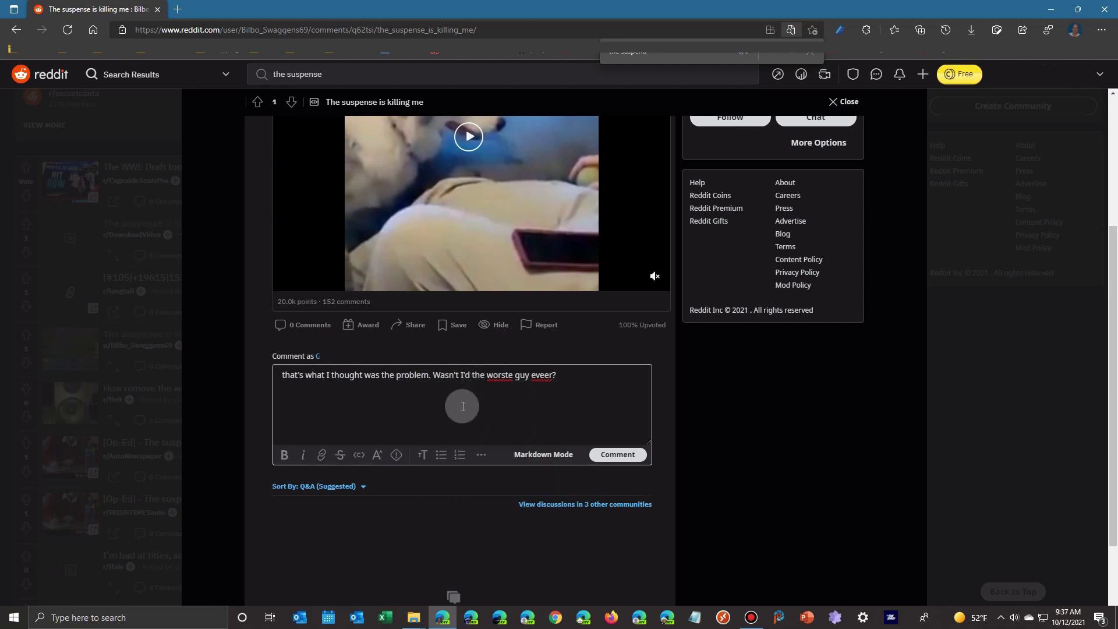
Change I'd to I and accept suggestions for worste → worst and eveer → ever.
key(BackSpace)
key(BackSpace)
right_click(487, 377)
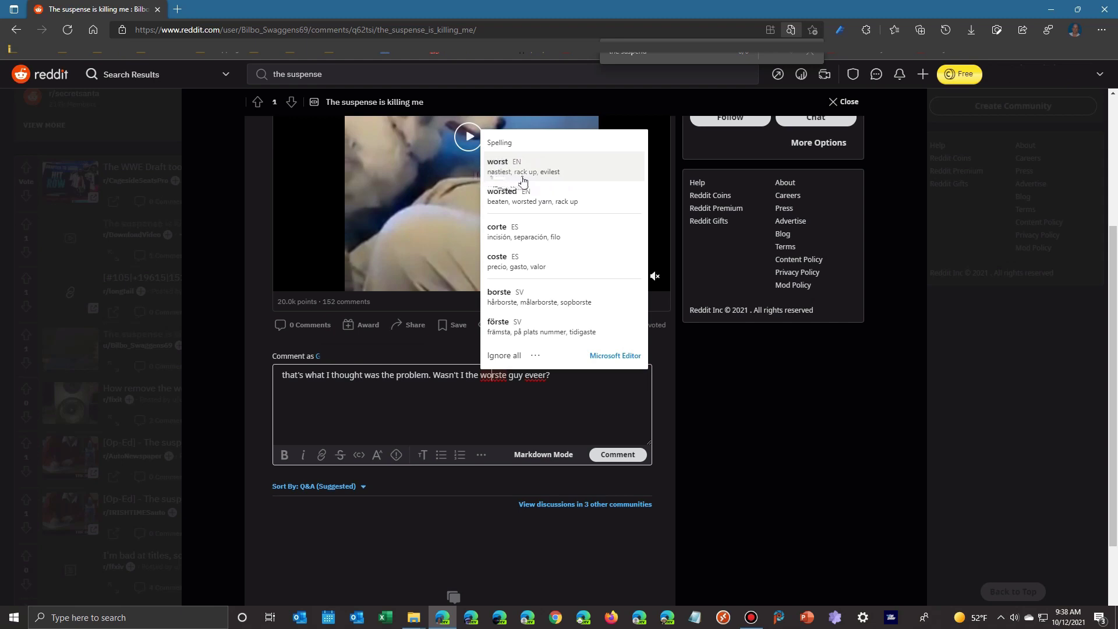
click(560, 173)
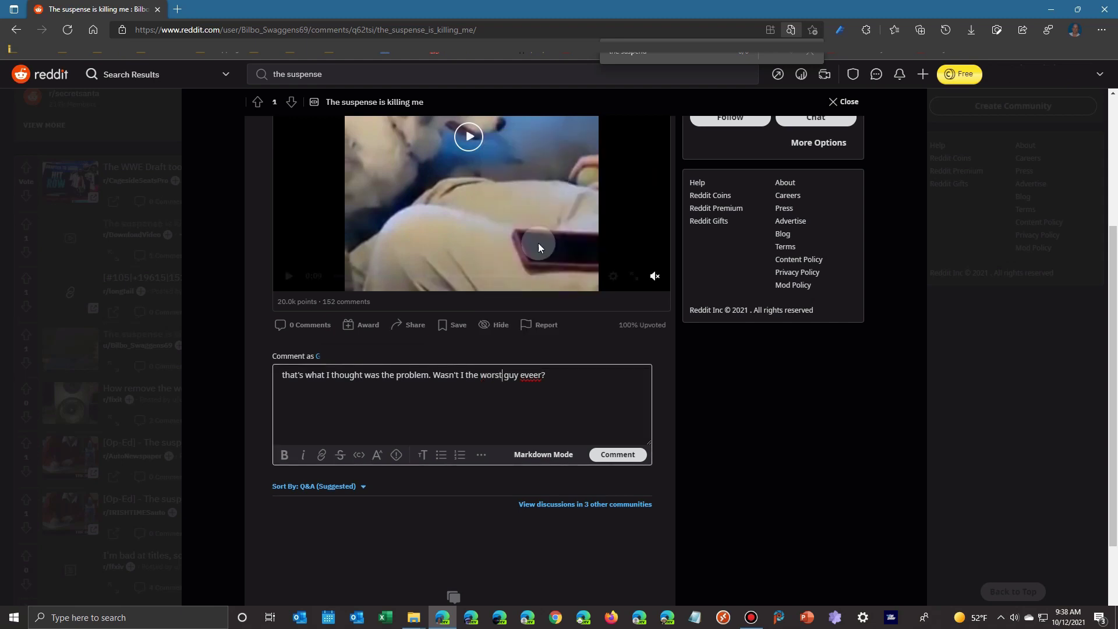
click(531, 376)
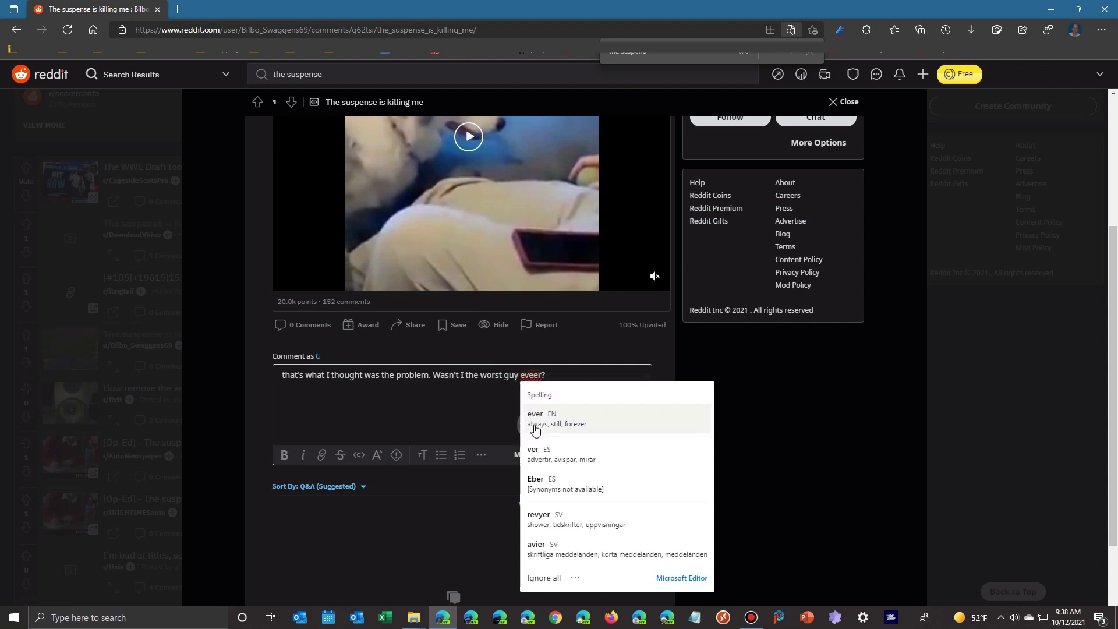
click(579, 428)
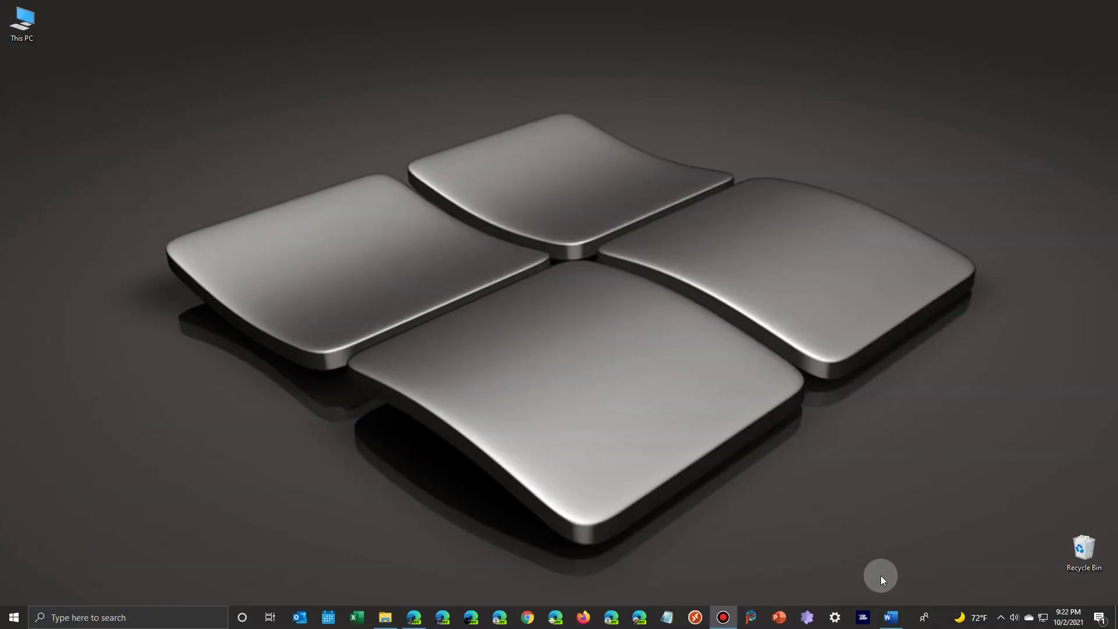
Restore the Word window from the taskbar with its Editor pane visible.
click(890, 618)
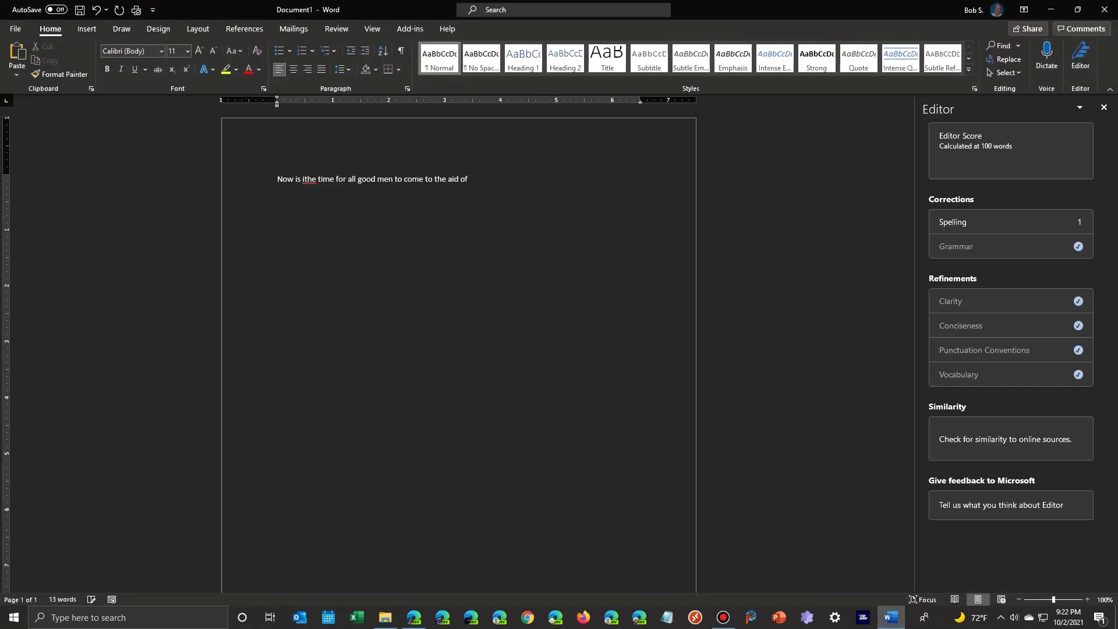
text(their pary)
End the sentence with 'their pary' and choose Ignore All for the flagged word 'ithe'.
key(Return)
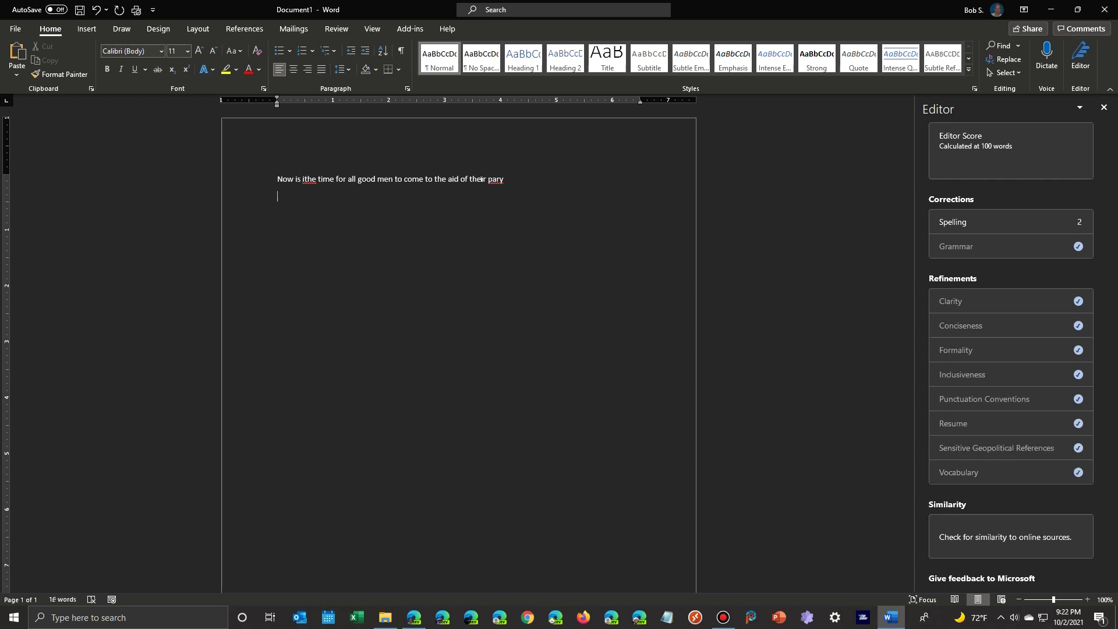
right_click(308, 179)
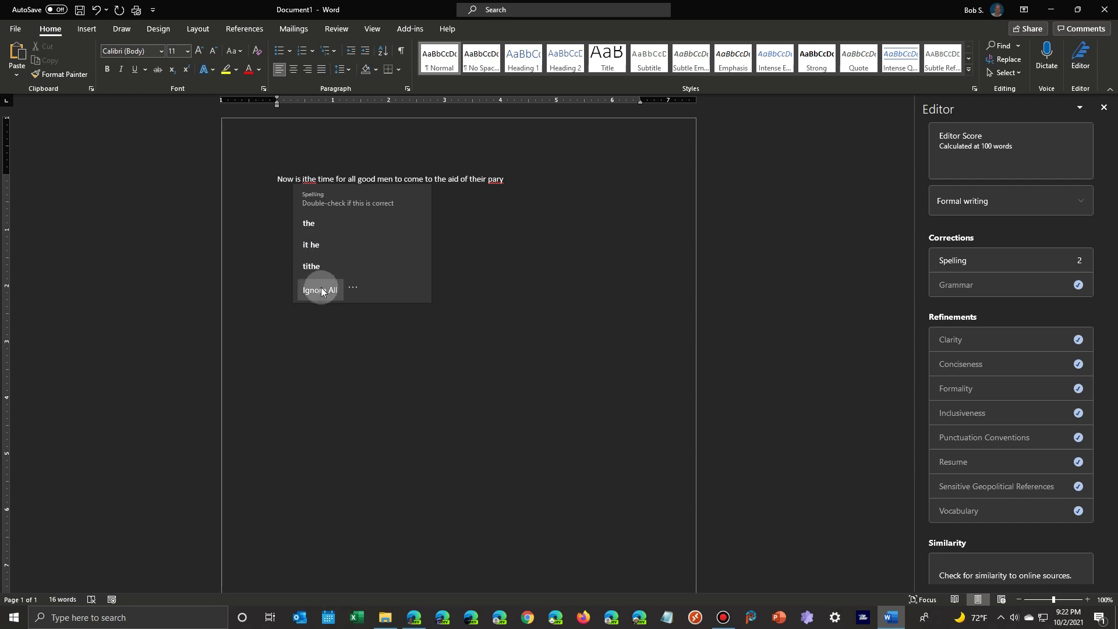
click(308, 181)
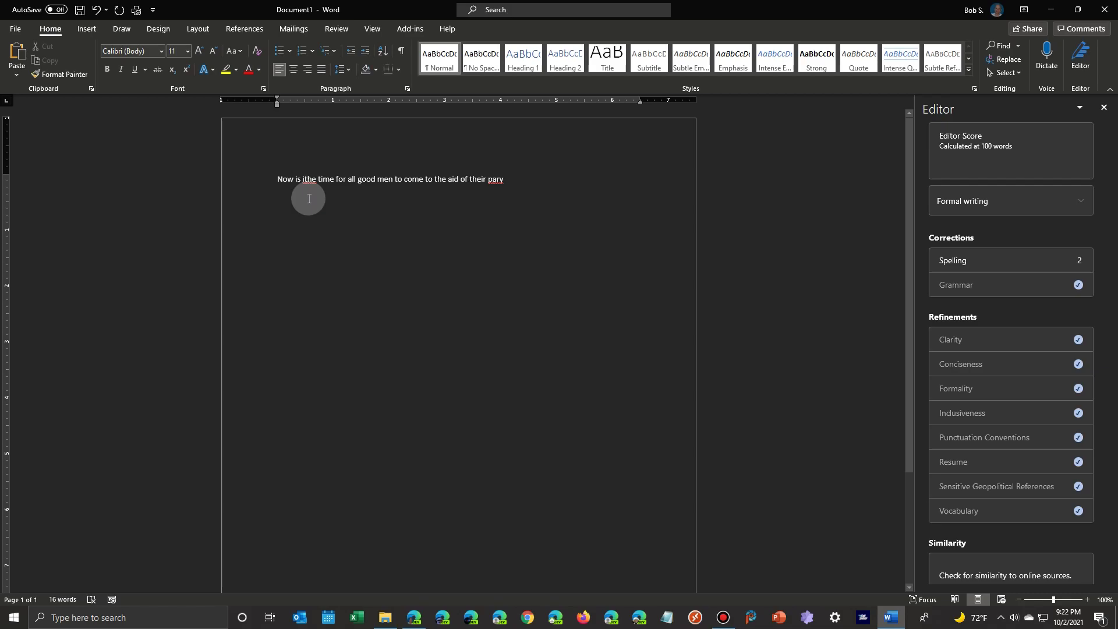